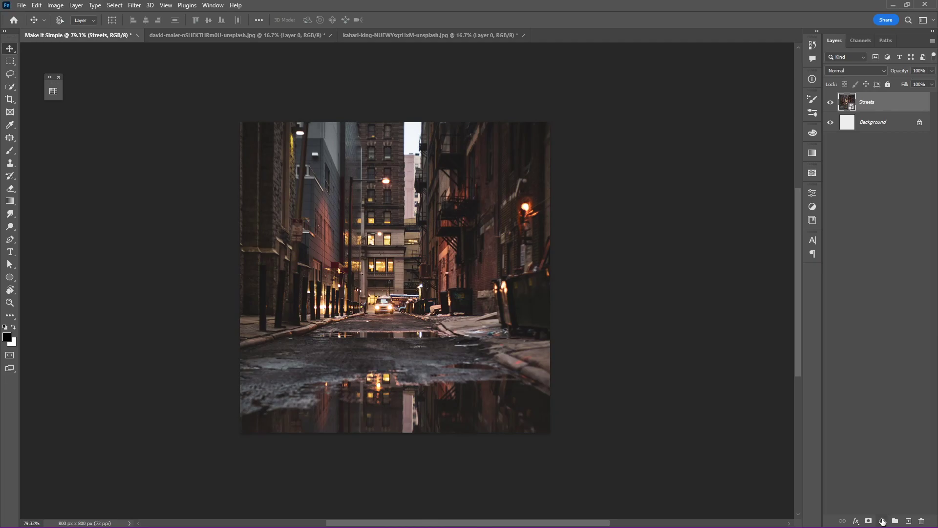
Add a Gradient Map adjustment layer above the Streets layer and clip it to that layer.
left_click(887, 509)
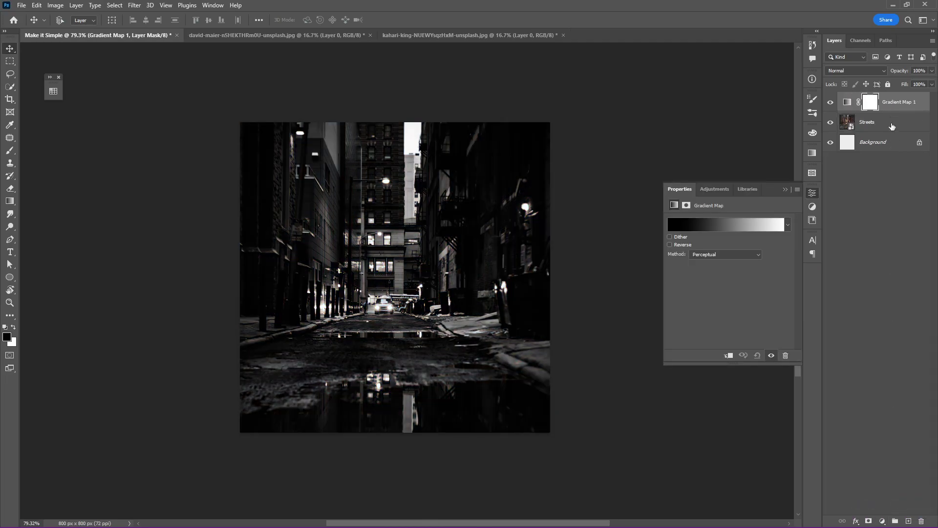
right_click(894, 110)
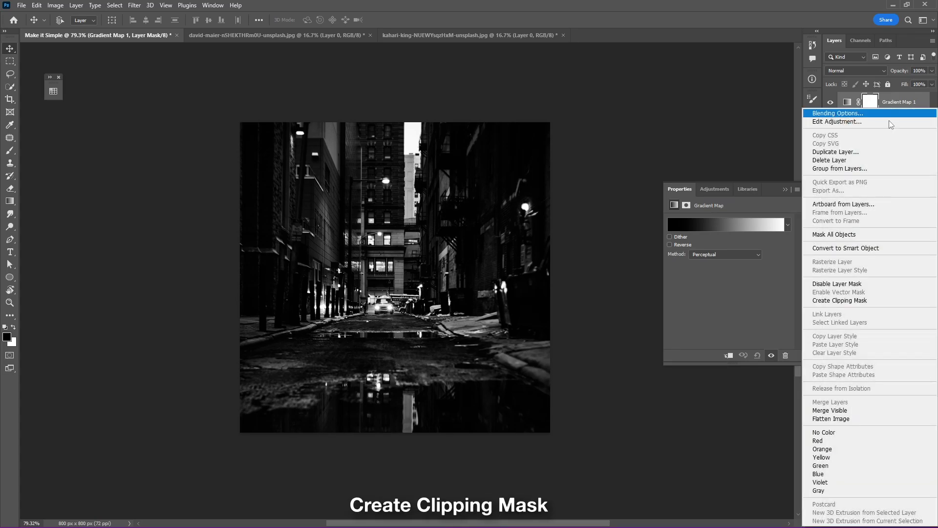
left_click(884, 301)
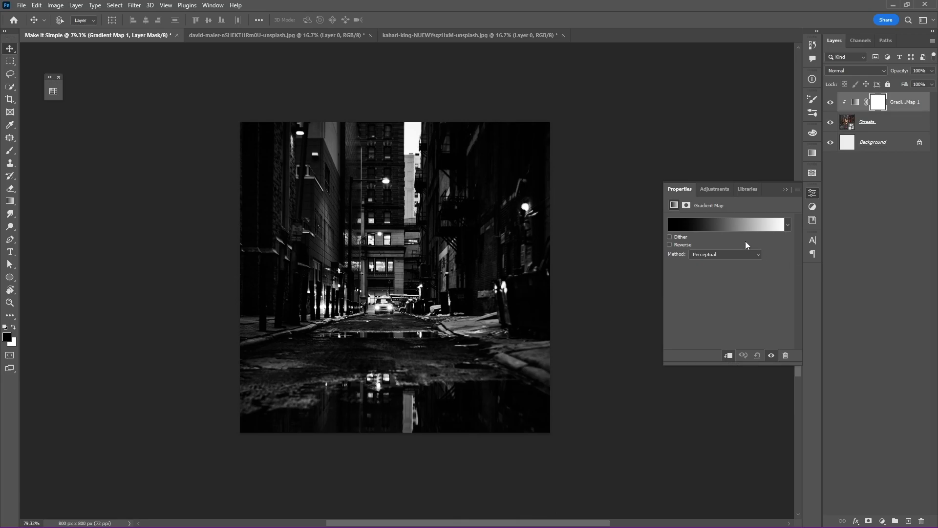
Set the gradient map's dark color stop to #111111 and keep the light stop white.
left_click(727, 225)
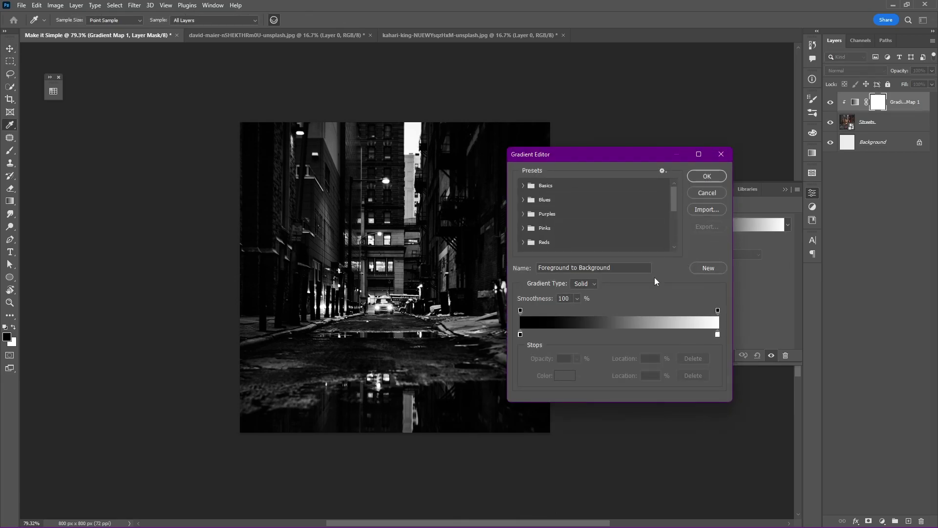
double_click(521, 333)
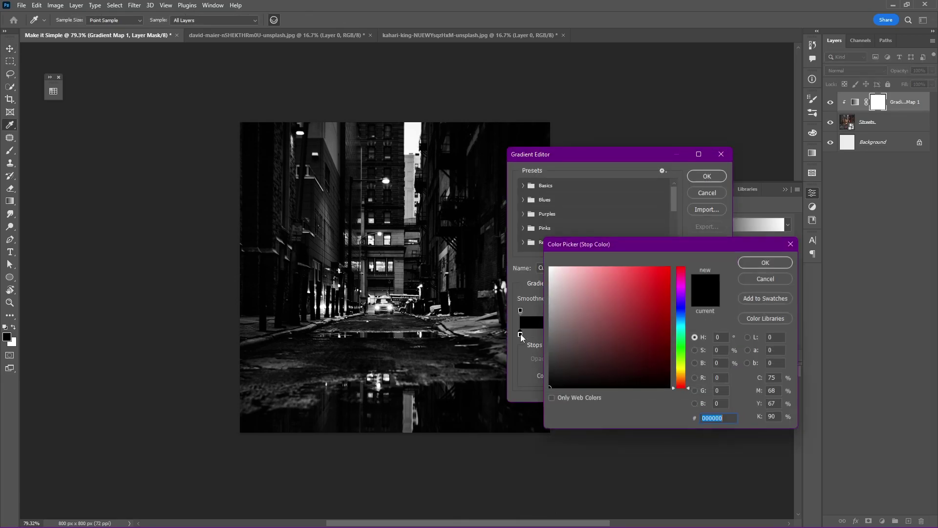
left_click(548, 381)
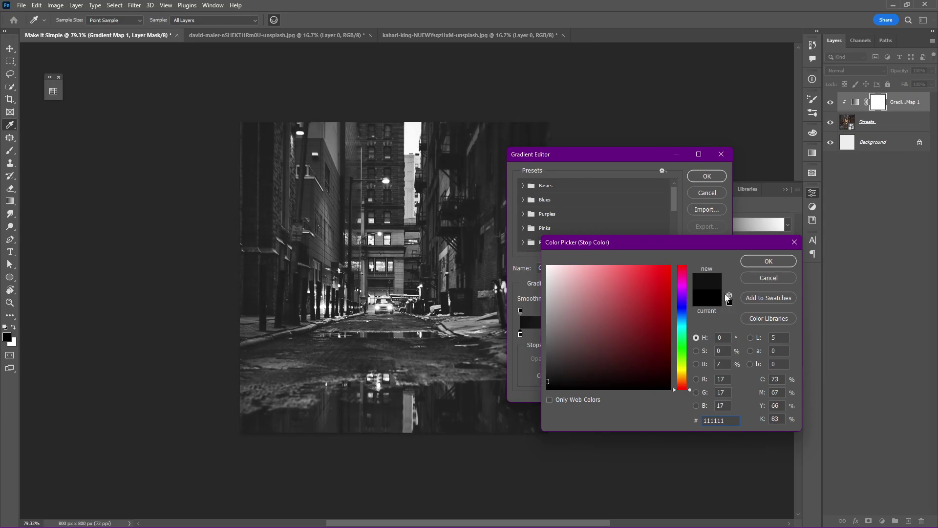
left_click(755, 264)
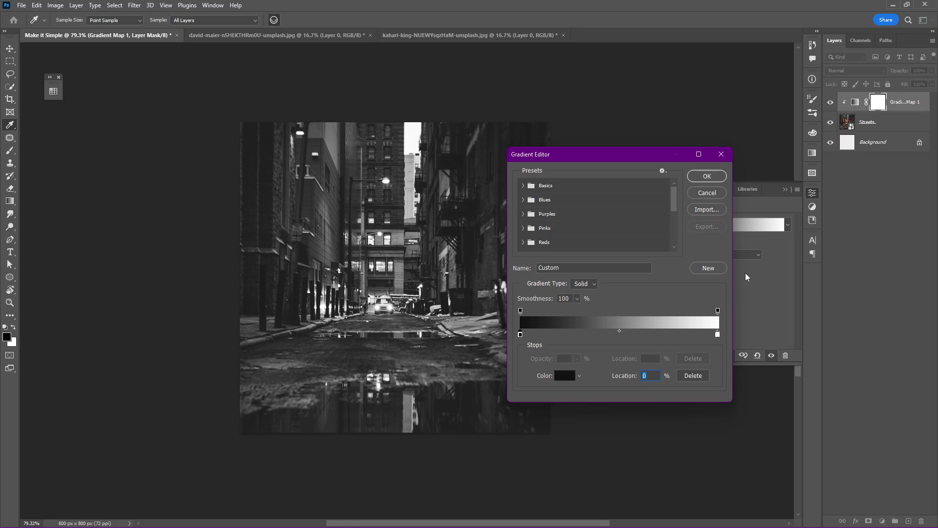
double_click(717, 335)
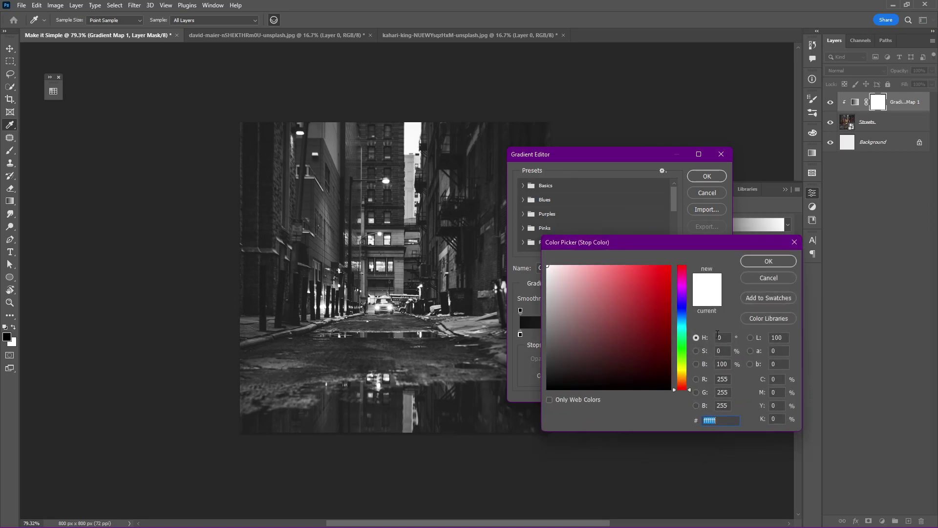
left_click(755, 260)
left_click(724, 180)
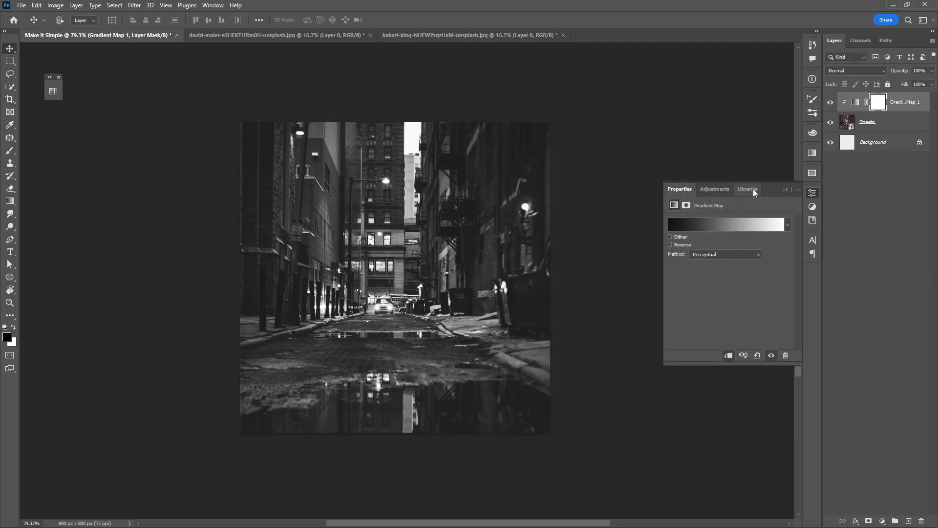
left_click(785, 189)
Group the Streets photo with its gradient map as "Streets" and add a layer mask to the group.
left_click(889, 126)
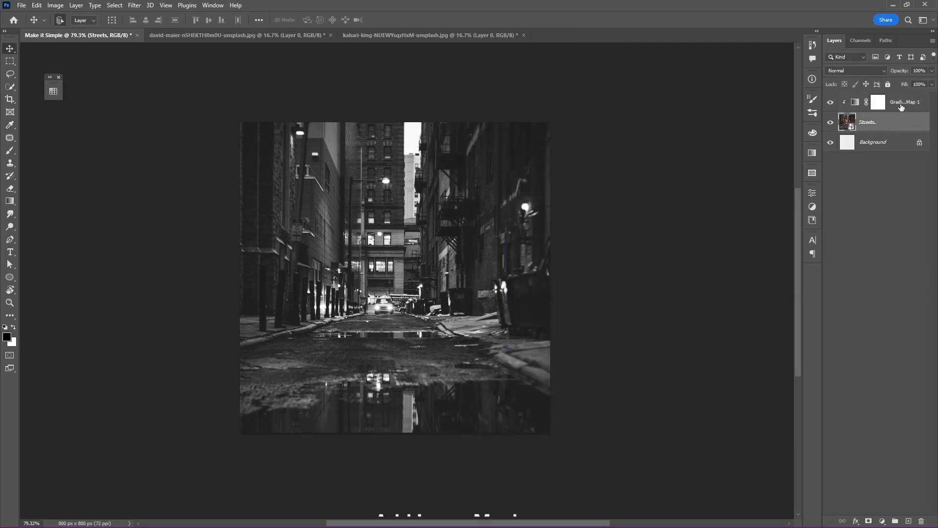
left_click(901, 105, "shift")
key("ctrl+g")
double_click(867, 100)
type("Streets")
key("Return")
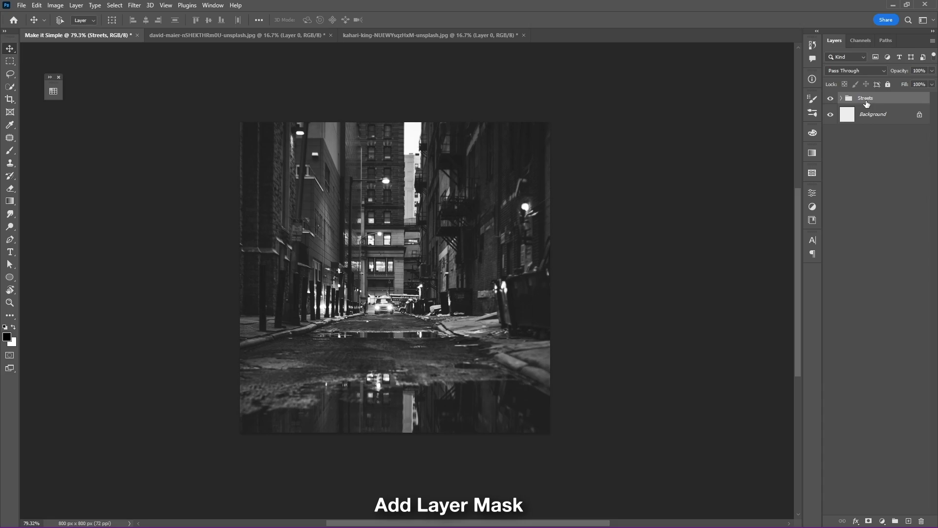
left_click(871, 520)
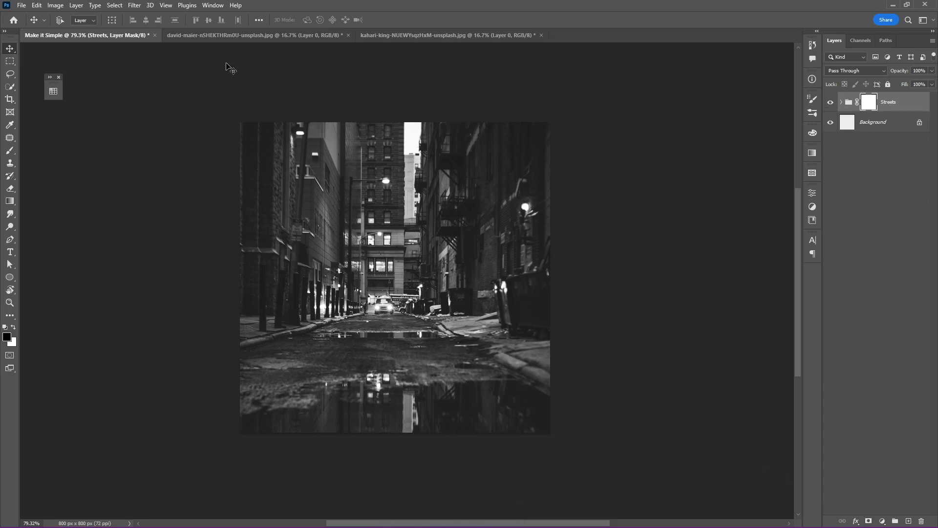
Bring the torn paper image into the composition, scale it to about 25% and rotate it about 50° into a diagonal strip.
left_click(254, 36)
left_click_drag(411, 201, 424, 265)
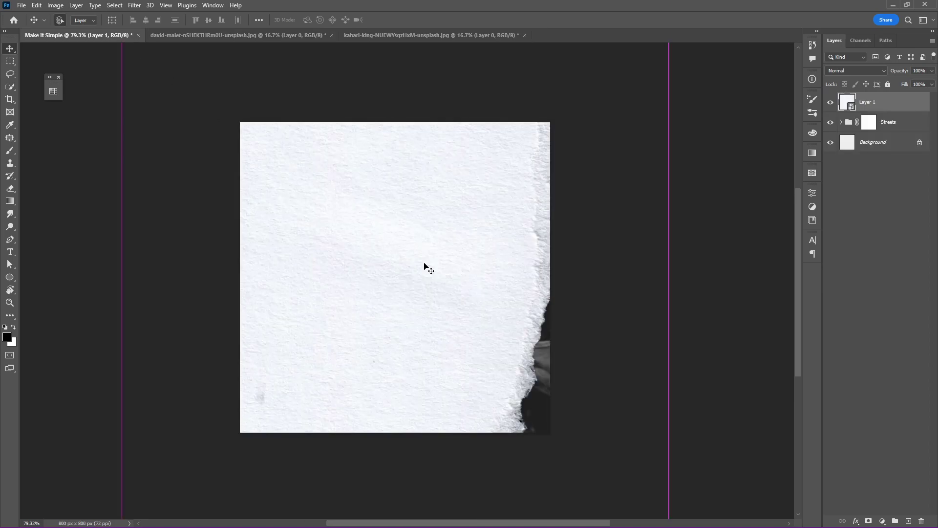
key("ctrl+t")
left_click_drag(122, 277, 352, 269)
left_click_drag(489, 274, 478, 336)
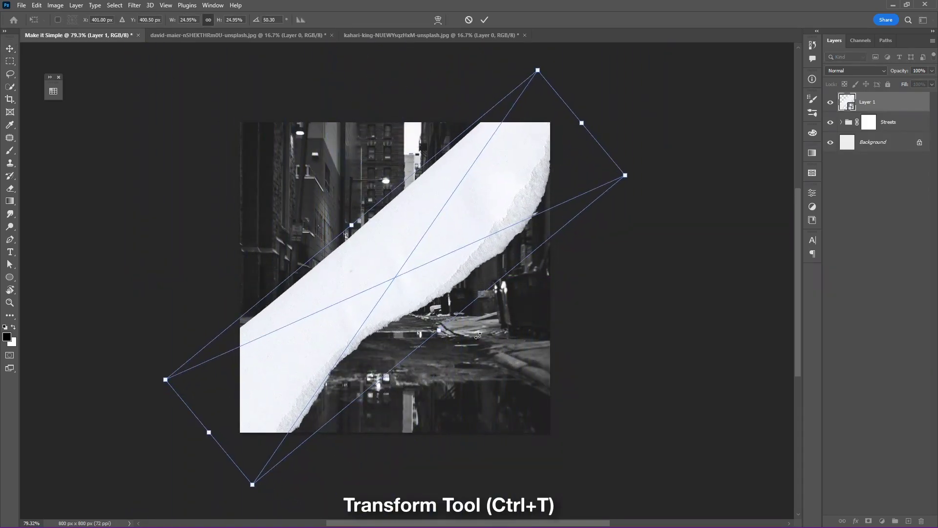
left_click(484, 20)
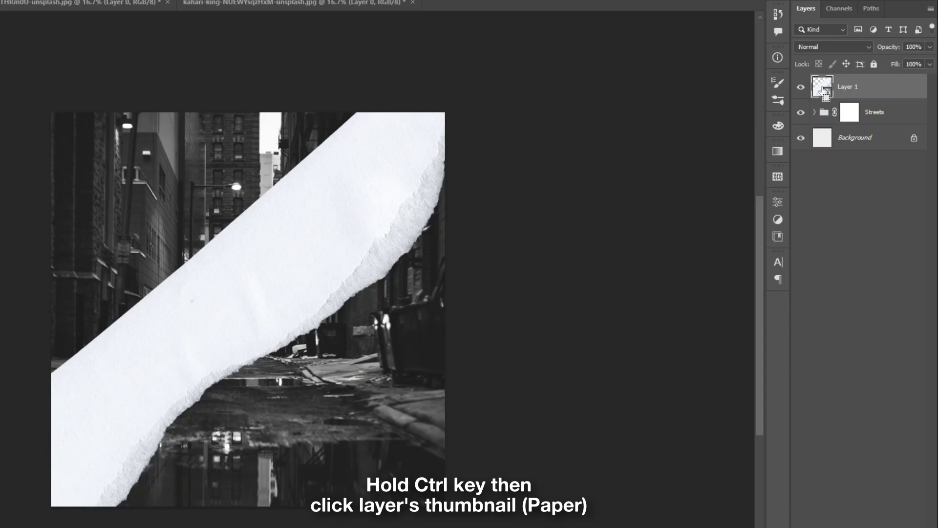
Load the paper layer's outline as a selection, fill it with black on the Streets group mask, and deselect.
left_click(826, 93, "ctrl")
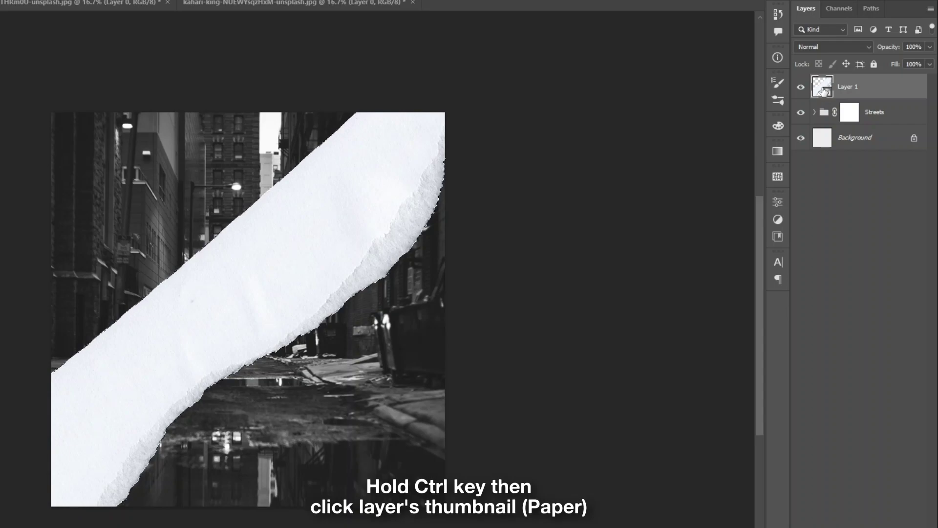
left_click(852, 114)
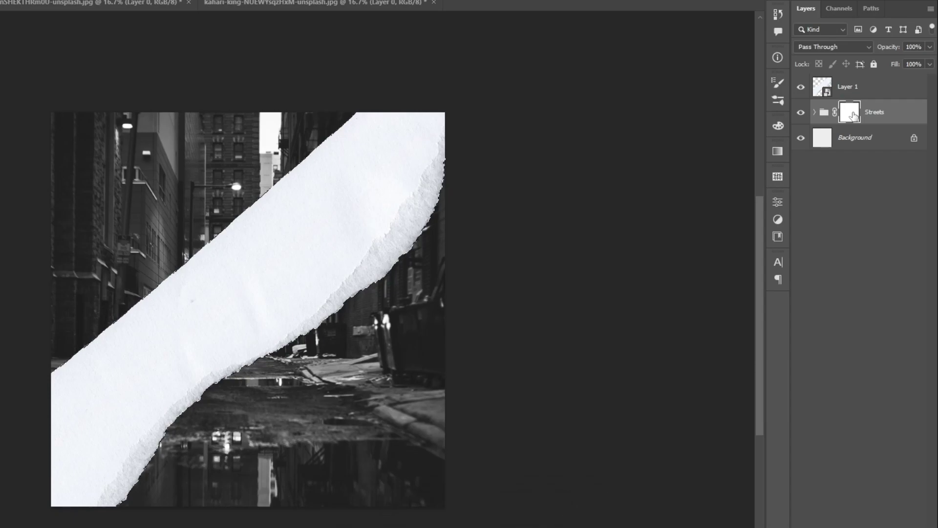
key("alt+Delete")
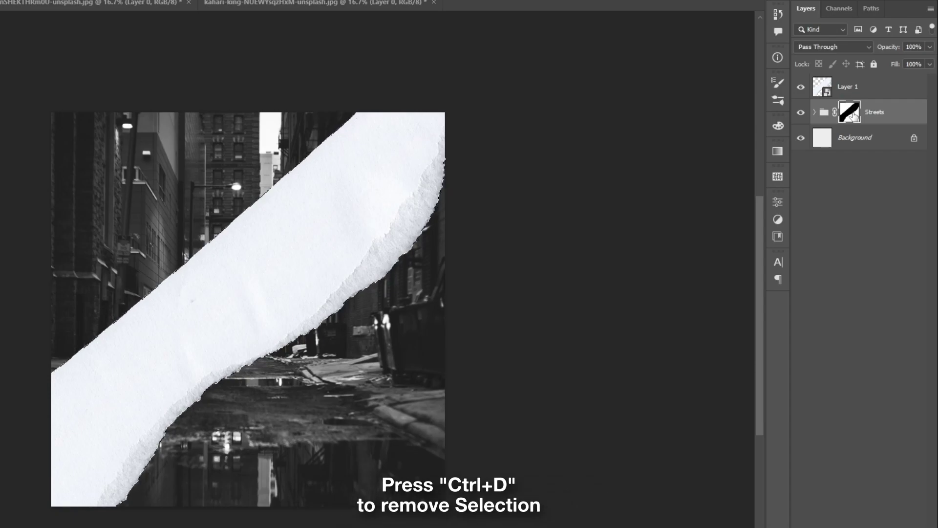
key("ctrl+d")
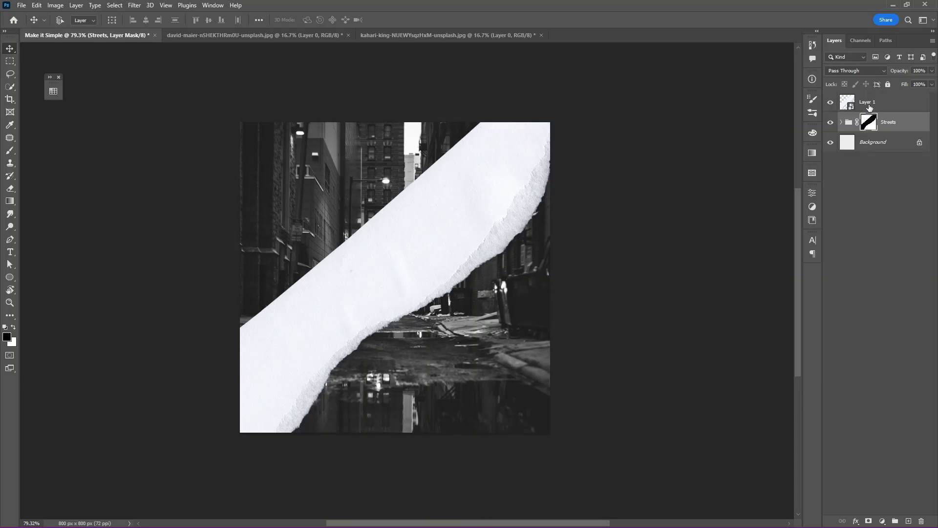
Rotate the paper to about -129° and shift it up and left so its torn edge crosses the upper street photo.
left_click(869, 107)
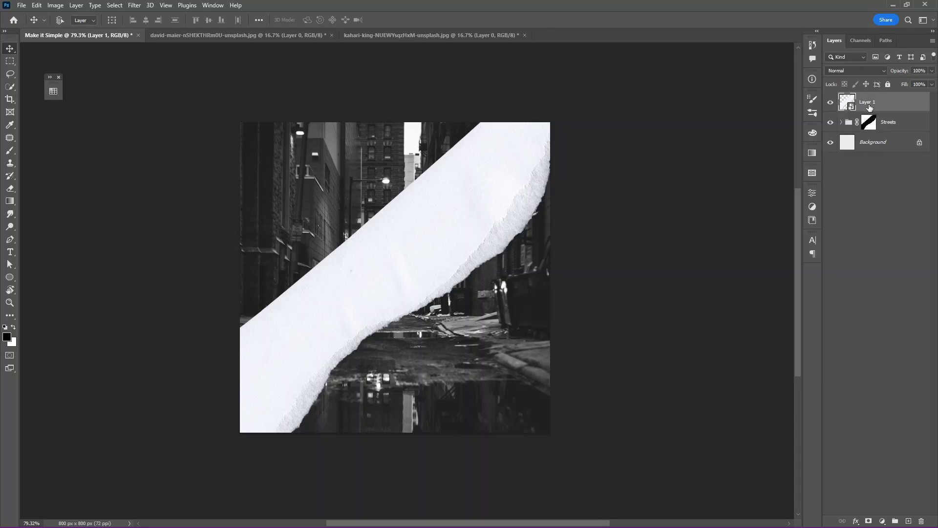
key("ctrl+t")
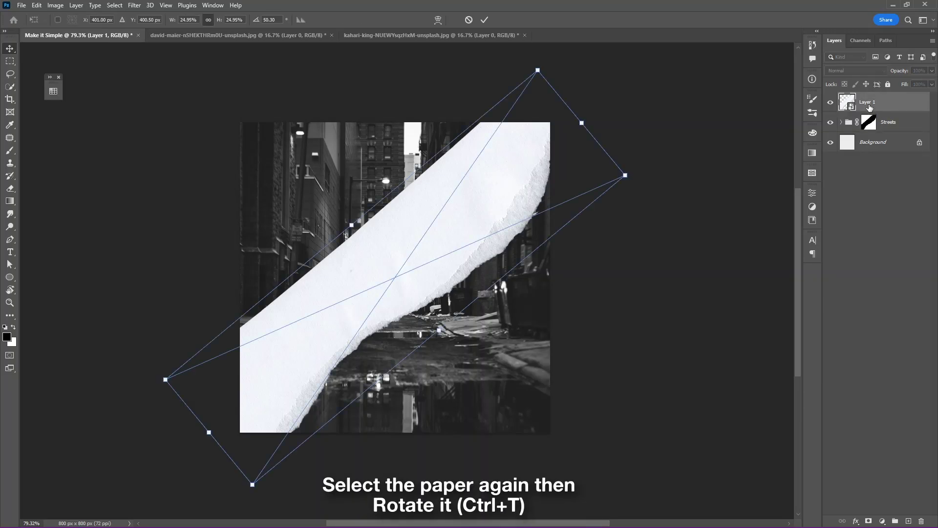
left_click_drag(623, 127, 238, 376)
left_click_drag(449, 244, 422, 219)
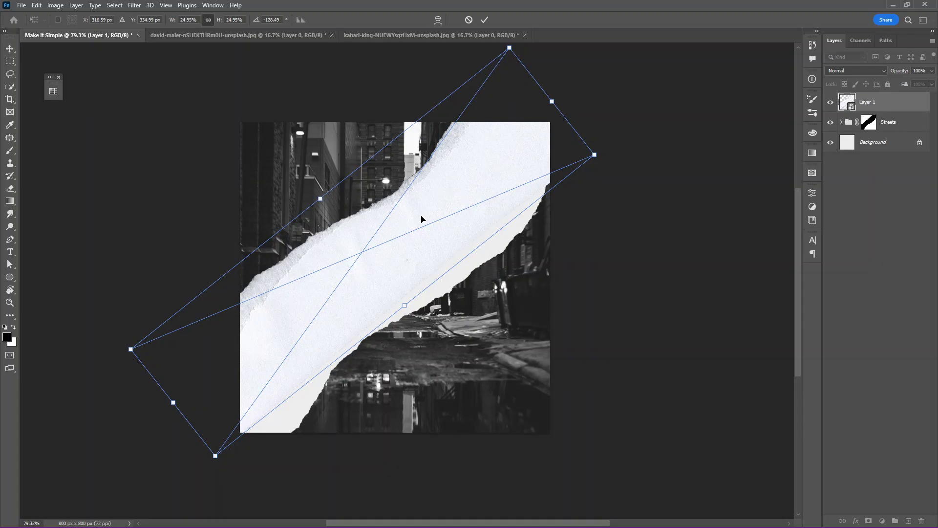
left_click_drag(556, 101, 561, 90)
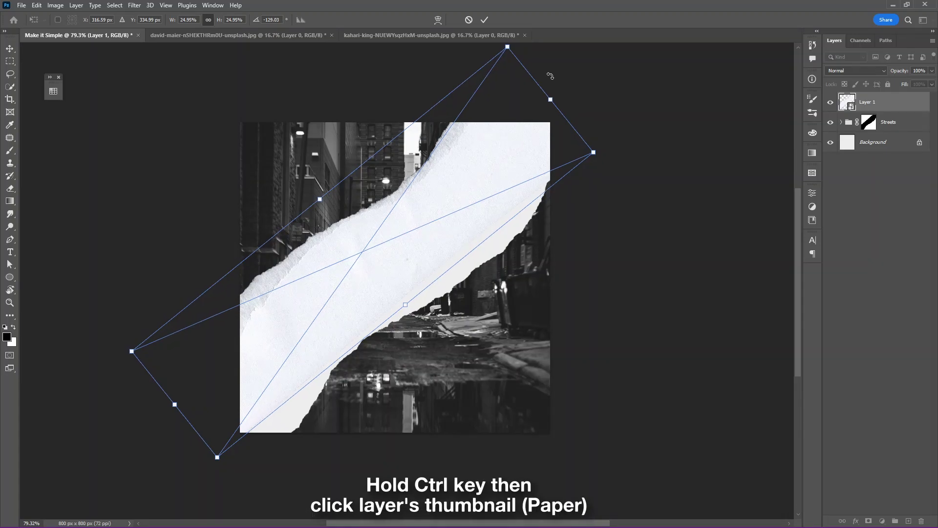
left_click(485, 20)
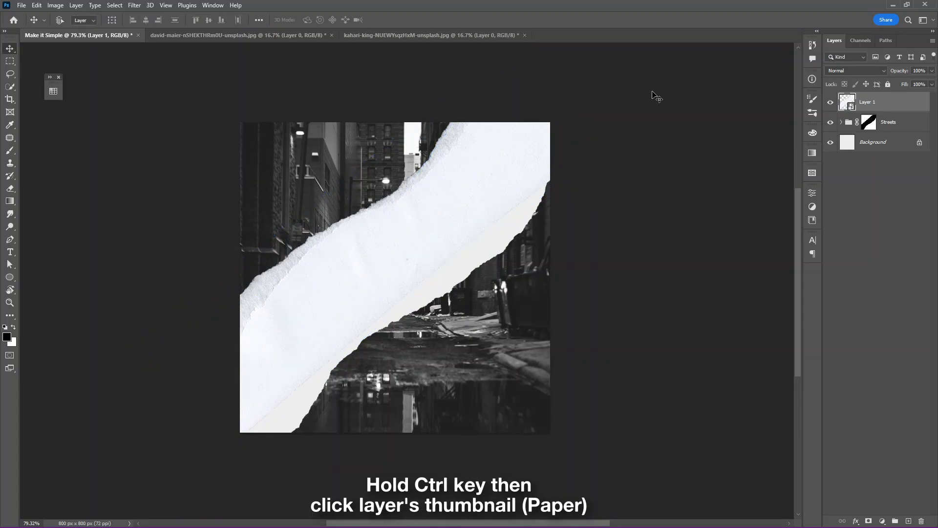
Black out the rotated paper's outline on the Streets group mask and deselect.
left_click(850, 102, "ctrl")
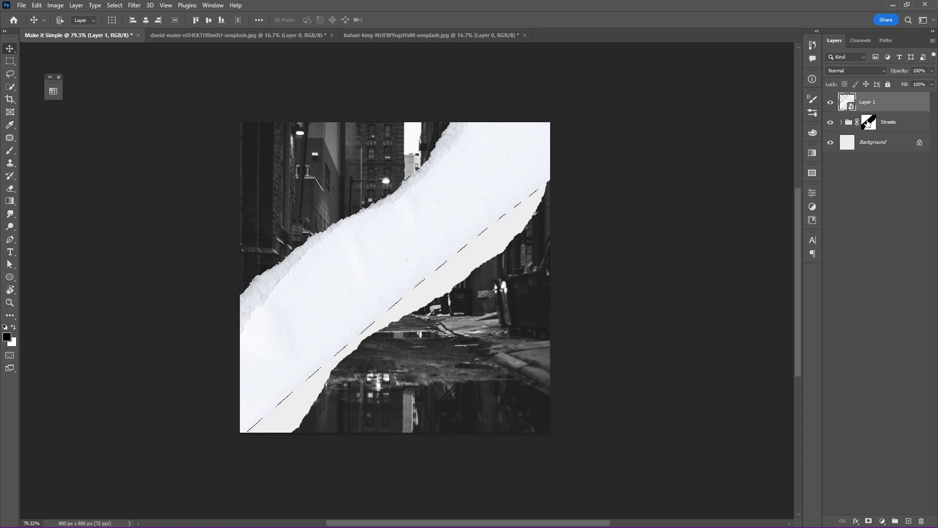
left_click(870, 123)
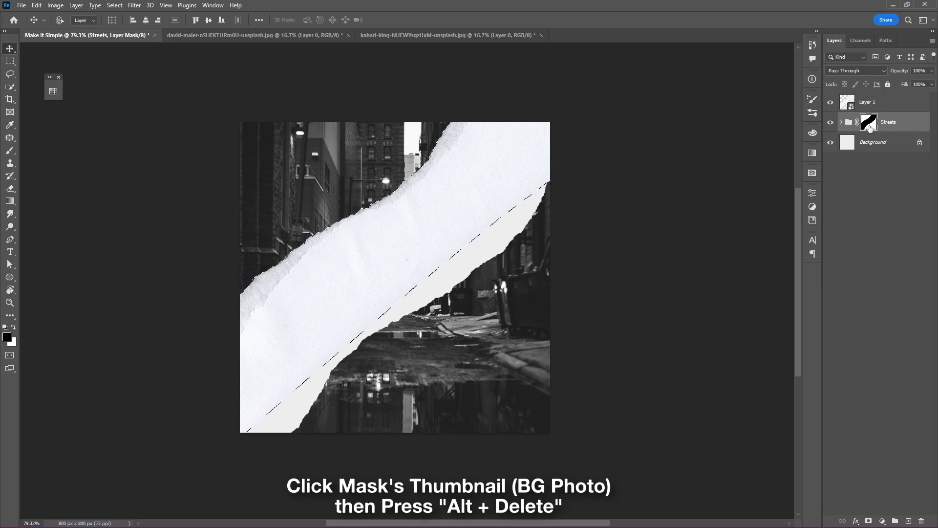
key("ctrl+d")
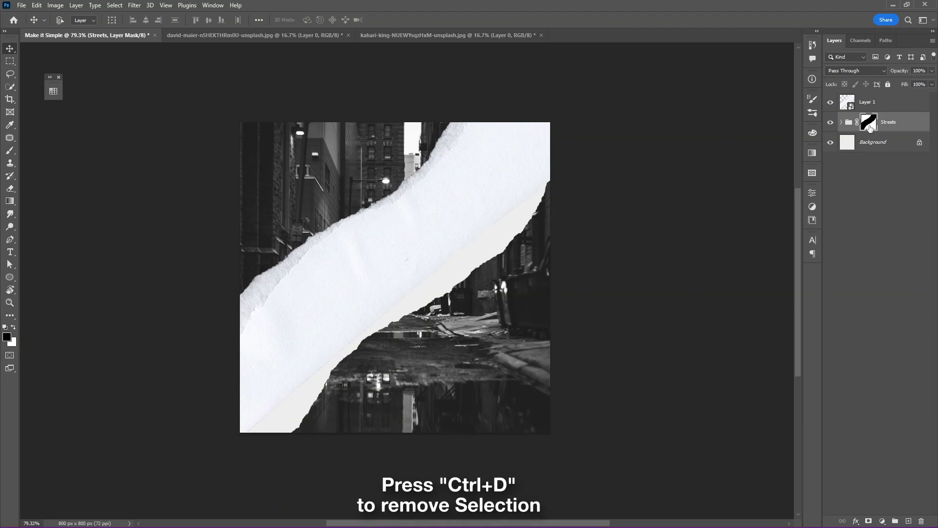
Rename the paper layer "Paper 1" and place it beneath the Streets group.
left_click(871, 105)
double_click(871, 104)
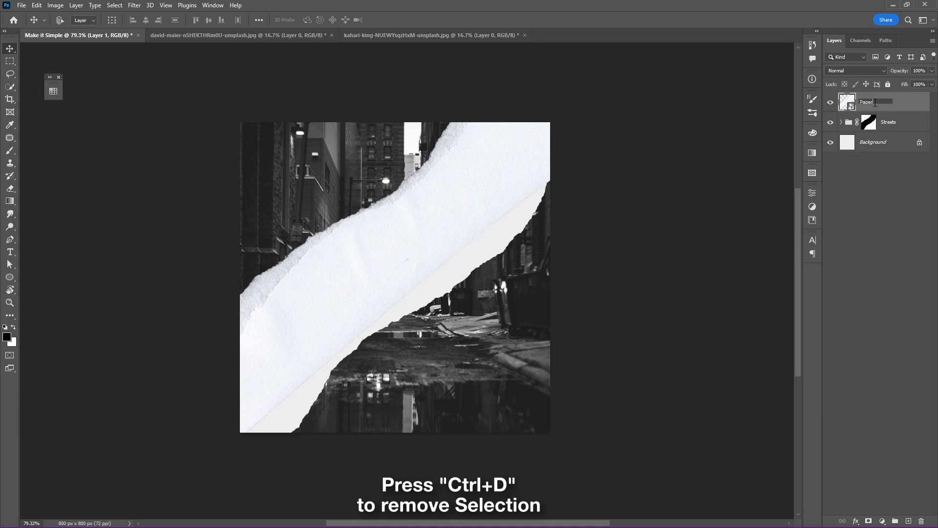
key("Return")
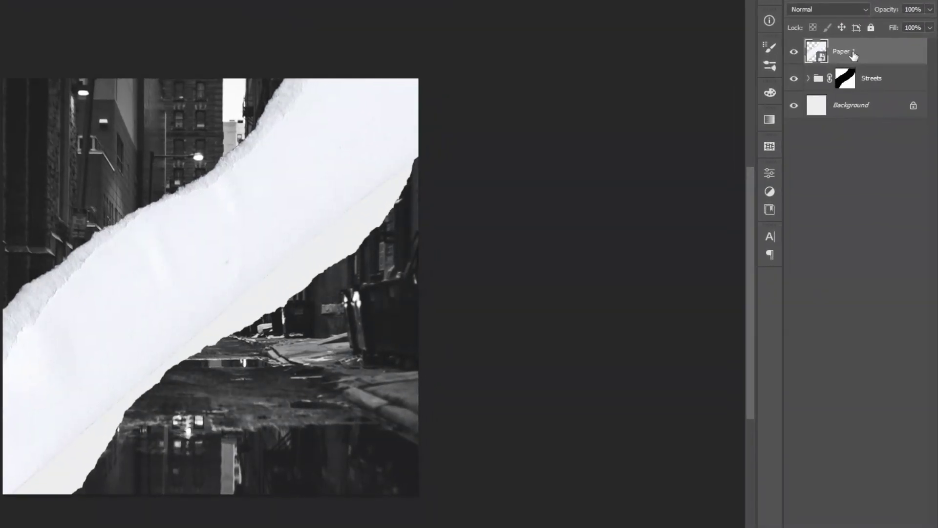
left_click_drag(853, 55, 863, 101)
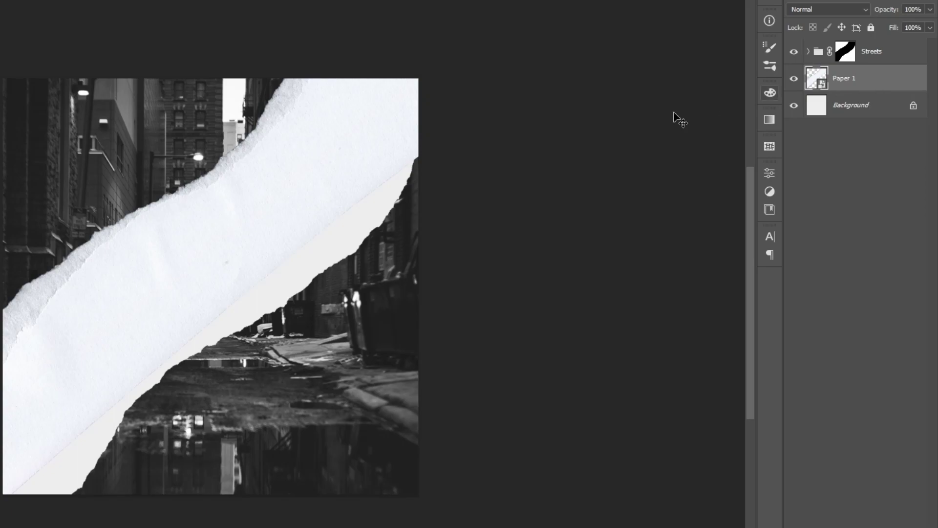
Move, scale down and rotate Paper 1 so its torn edge lines the lower edge of the diagonal gap.
left_click_drag(283, 183, 327, 317)
key("ctrl+t")
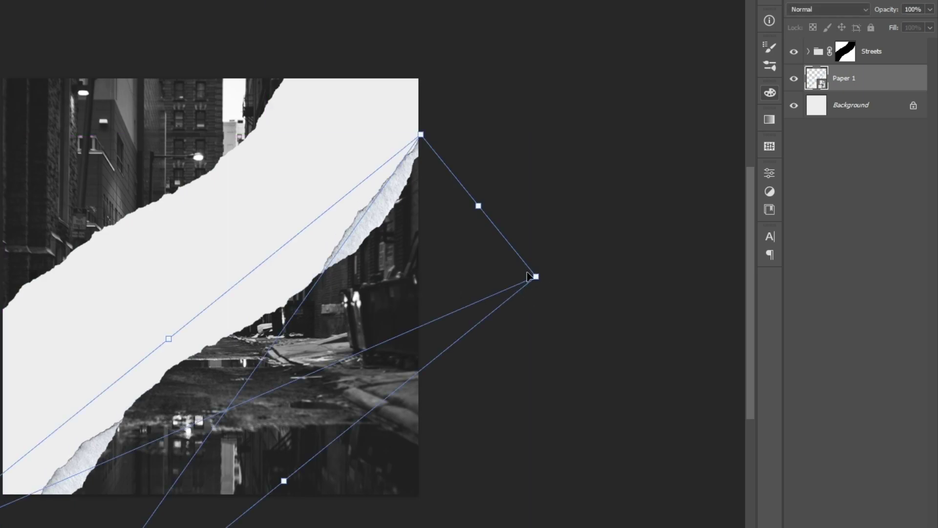
left_click_drag(536, 276, 494, 293)
left_click_drag(409, 286, 420, 248)
left_click_drag(503, 195, 513, 197)
left_click_drag(431, 229, 447, 223)
key("Return")
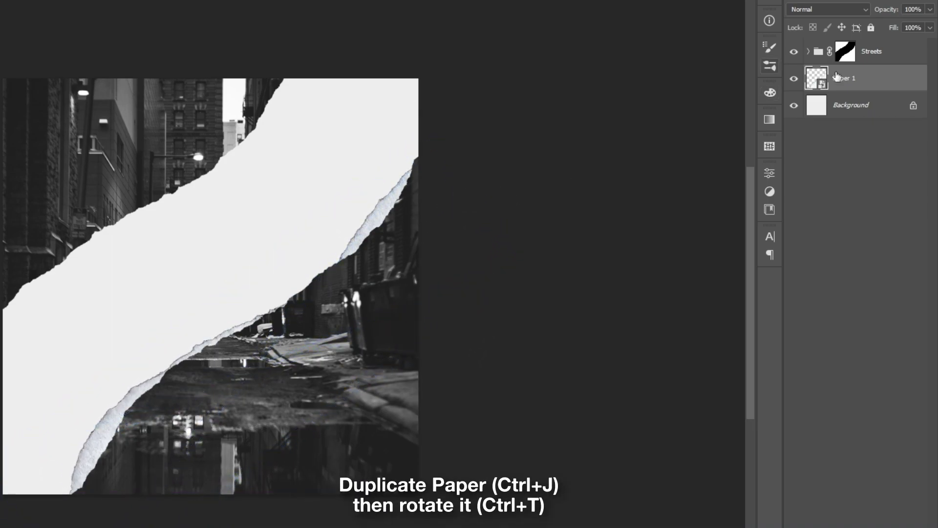
Duplicate the Paper 1 layer and name the copy "Paper 2".
key("ctrl+j")
double_click(869, 79)
left_click(877, 76)
key("Return")
Turn Paper 2 around and position it so its torn edge lines the upper edge of the diagonal gap.
key("ctrl+t")
left_click_drag(543, 235, 102, 473)
left_click_drag(239, 301, 90, 133)
left_click_drag(408, 40, 418, 59)
left_click_drag(259, 111, 262, 101)
key("Return")
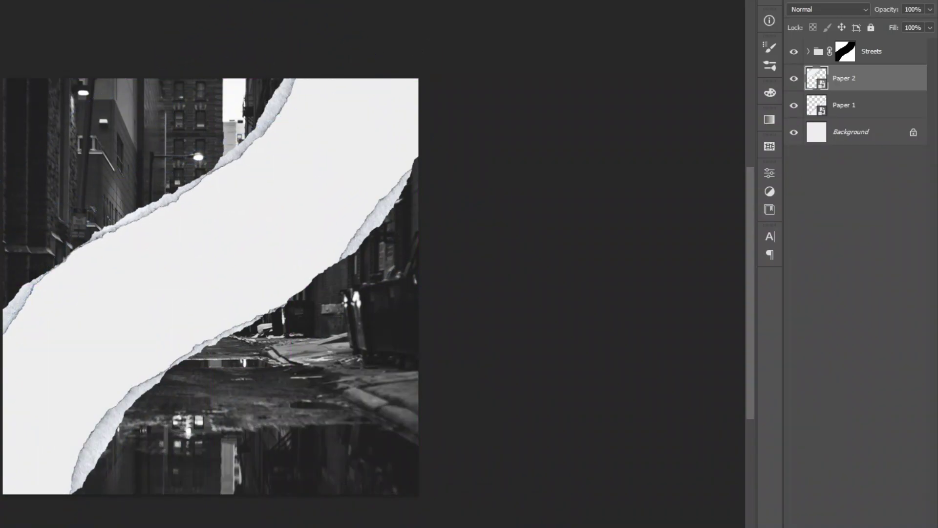
Group the Paper 1 and Paper 2 layers and name the group "Papers".
left_click(876, 108, "shift")
key("ctrl+g")
double_click(844, 72)
type("Papers")
key("Return")
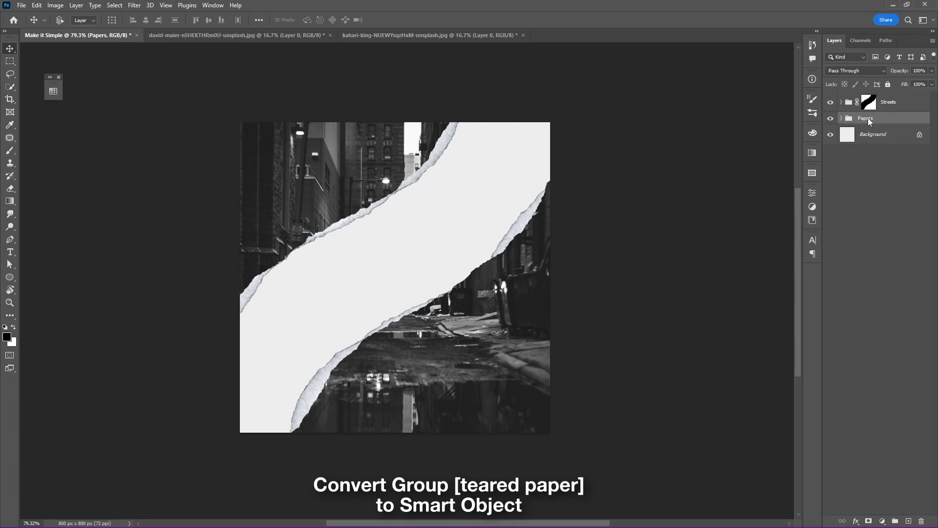
Convert the Papers group to a Smart Object and lower its saturation with Hue/Saturation.
right_click(869, 122)
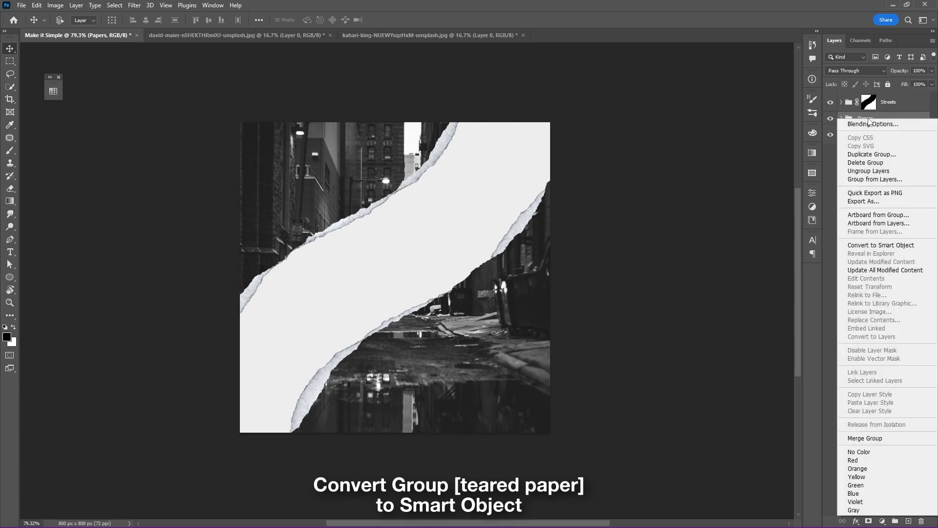
left_click(870, 246)
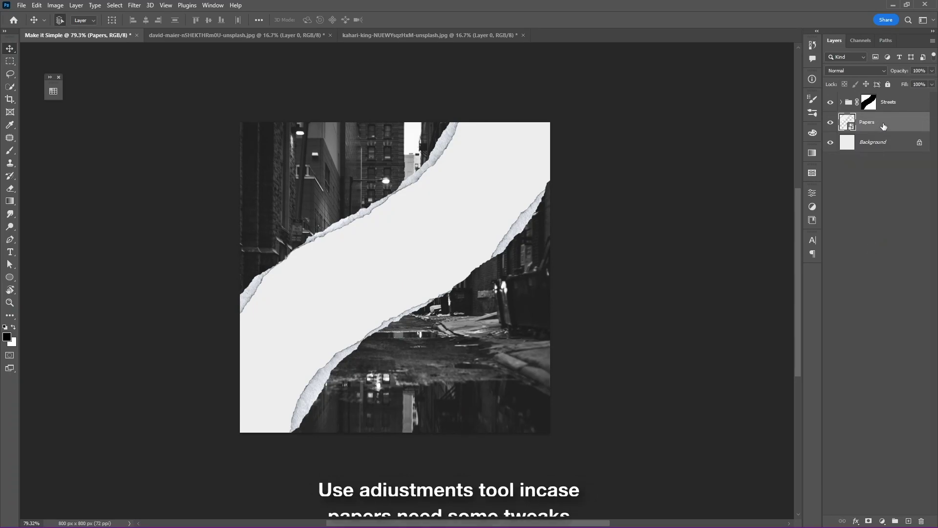
key("ctrl+u")
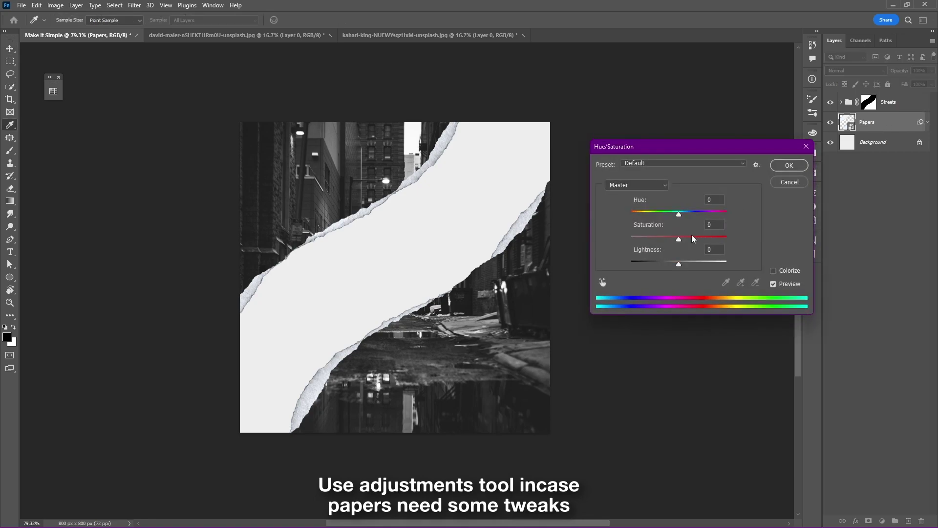
mouse_move(669, 239)
left_mouse_down()
mouse_move(640, 240)
mouse_move(696, 239)
mouse_move(654, 239)
left_mouse_up()
left_click(783, 169)
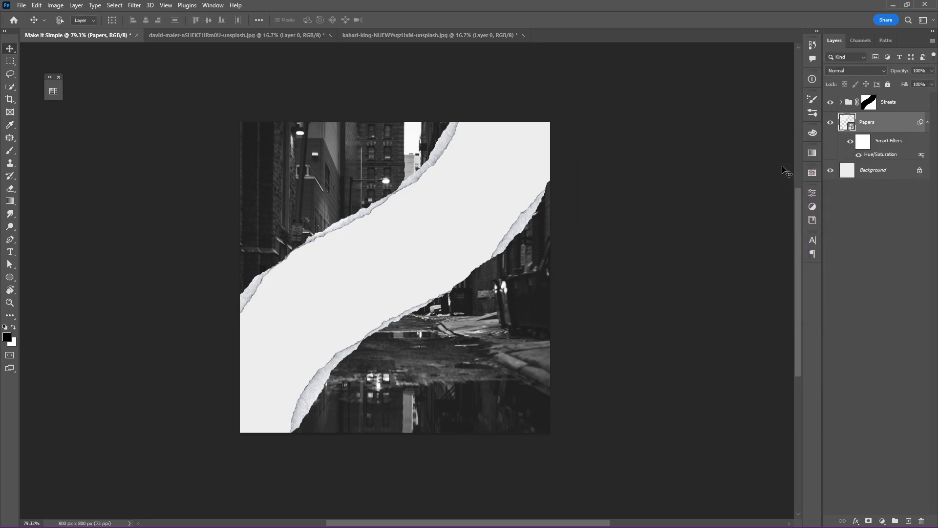
Bring the woman's portrait photo into the poster, place it below the Papers layer and name it "Main photo".
left_click(378, 38)
left_click_drag(430, 233, 420, 260)
left_click_drag(890, 122, 875, 182)
double_click(874, 171)
type("Main photo")
key("Return")
Scale down and reposition the Main photo layer so the woman fills the diagonal torn-paper gap.
key("ctrl+t")
scroll(399, 259, "down", 3)
left_click_drag(782, 271, 534, 271)
left_click_drag(461, 232, 498, 257)
left_click_drag(573, 295, 551, 296)
mouse_move(506, 278)
left_mouse_down()
mouse_move(476, 290)
mouse_move(505, 269)
left_mouse_up()
left_click_drag(318, 286, 190, 286)
left_click_drag(372, 273, 461, 315)
key("Return")
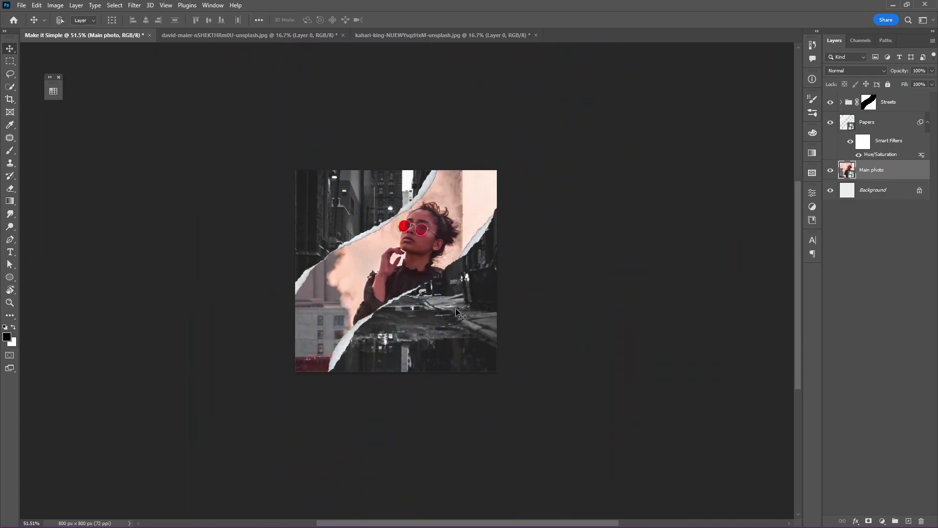
Set the Main photo layer's saturation to -57 with Hue/Saturation.
key("ctrl+u")
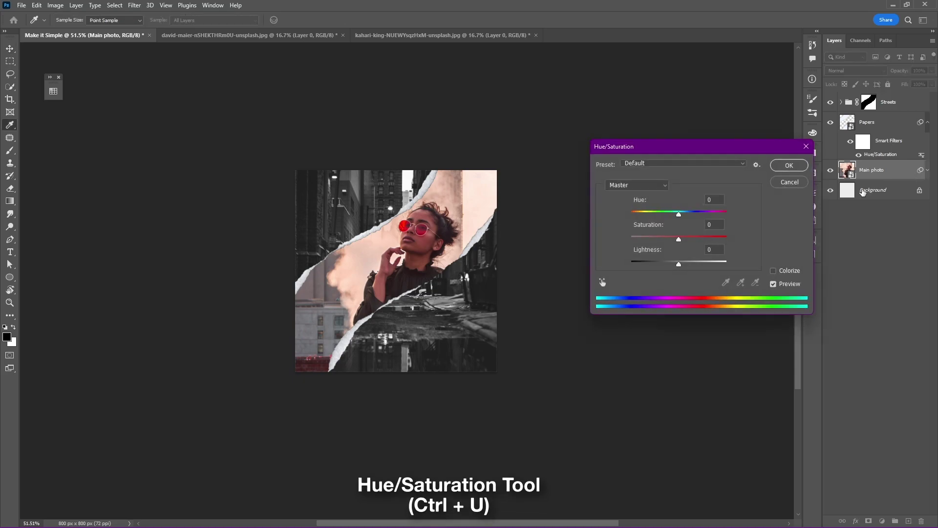
left_click_drag(673, 240, 652, 242)
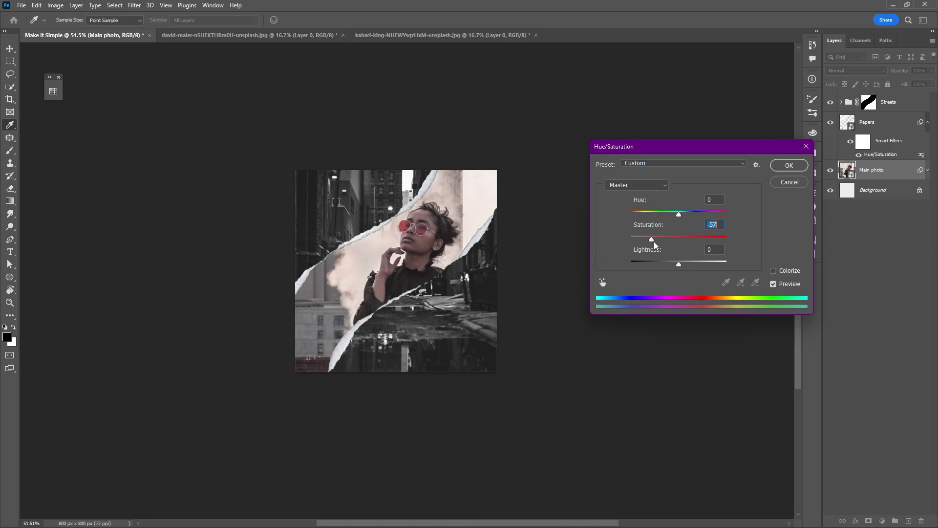
left_click(778, 168)
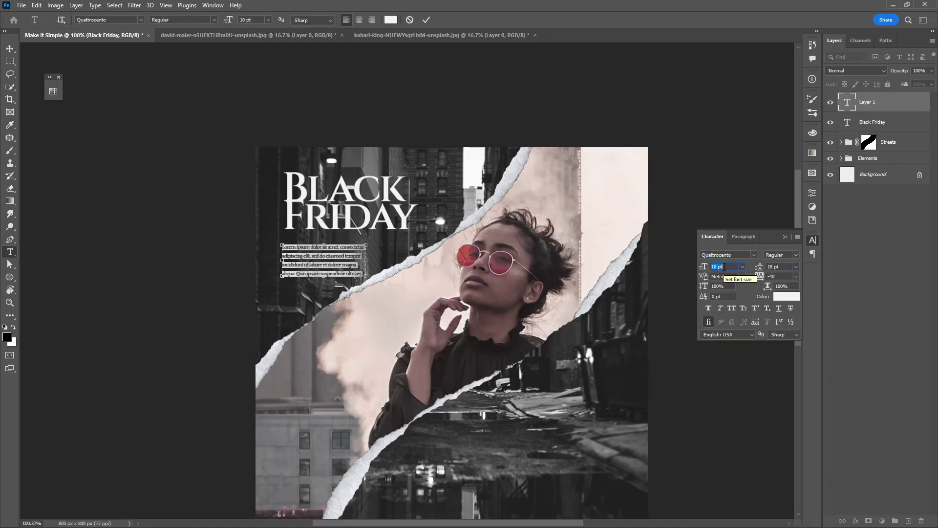
Draw a small text box for a caption in the poster's lower-left corner.
left_click_drag(183, 467, 297, 489)
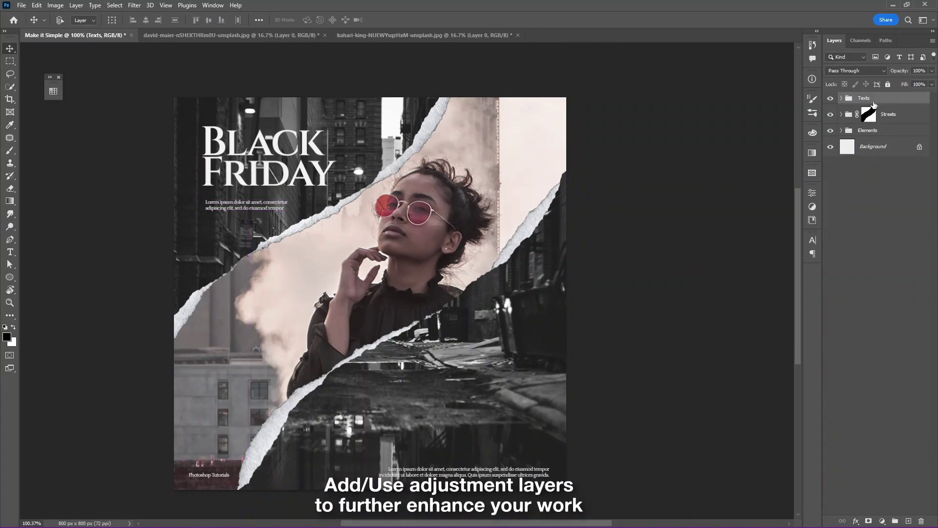
Add a Hue/Saturation adjustment layer above the Texts group and adjust it.
left_click(883, 521)
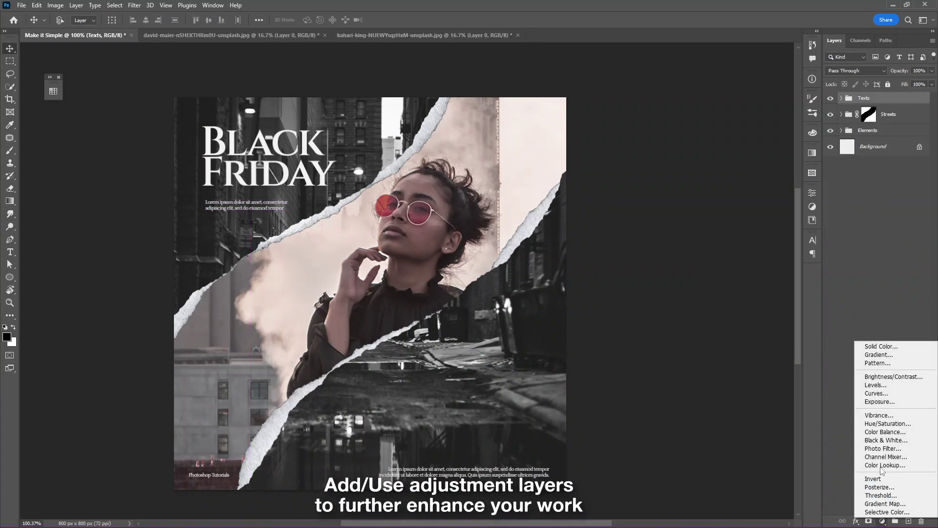
left_click(886, 424)
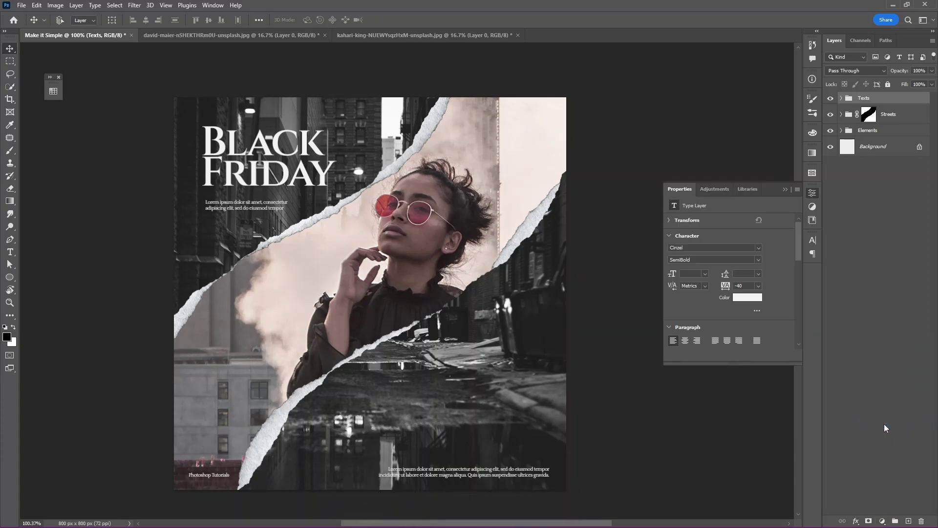
left_click_drag(743, 259, 730, 279)
Add an Exposure adjustment layer to the poster and fine-tune its settings.
left_click(883, 520)
left_click(875, 401)
left_click_drag(719, 315, 717, 319)
left_click_drag(749, 288, 749, 280)
left_click_drag(786, 246, 787, 253)
left_click_drag(691, 340, 682, 333)
left_click(435, 412)
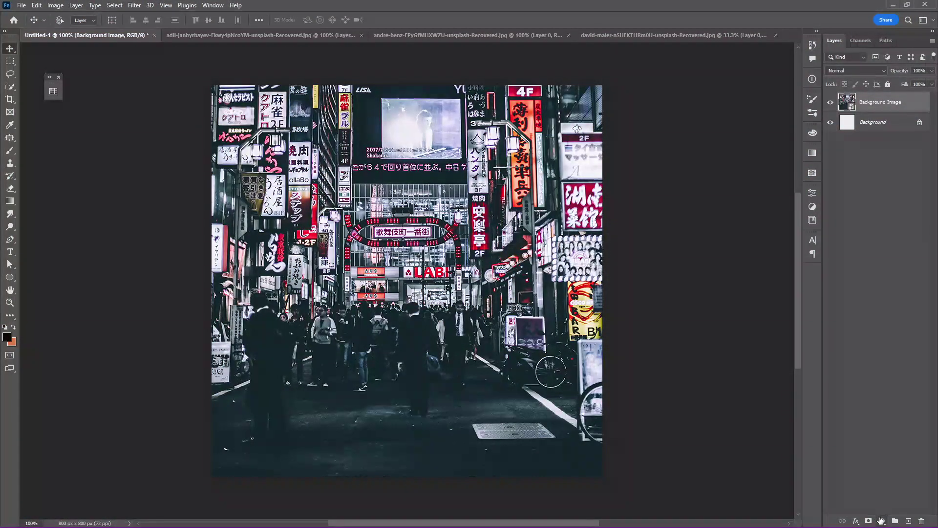
Add a Gradient Map adjustment layer above Background Image and clip it to that layer.
left_click(882, 521)
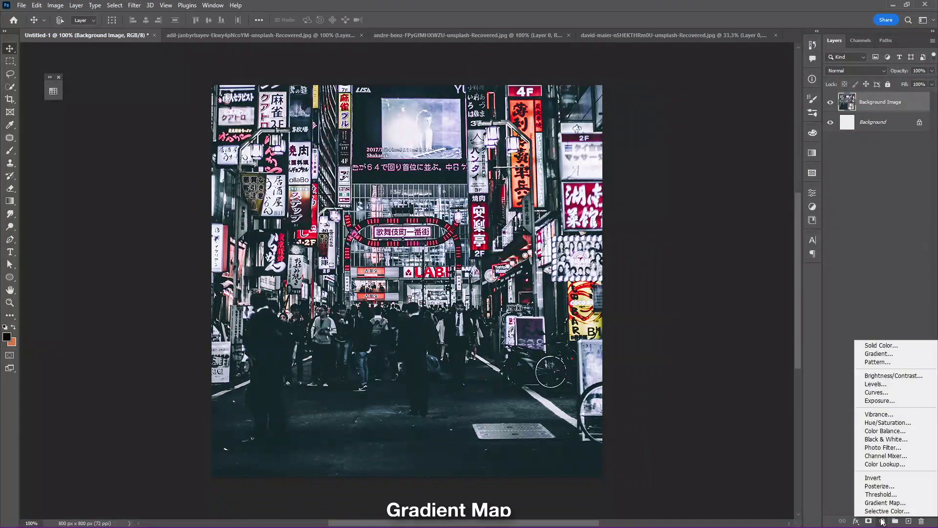
left_click(885, 506)
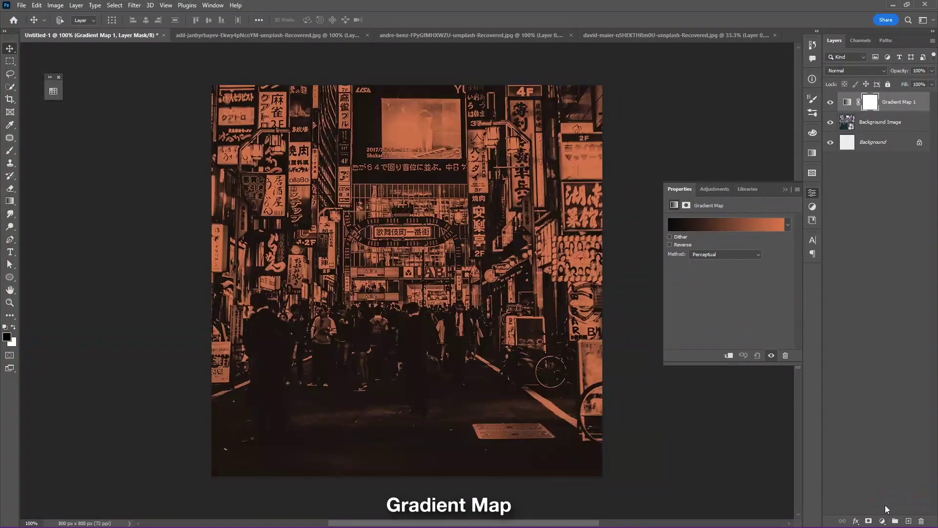
right_click(887, 105)
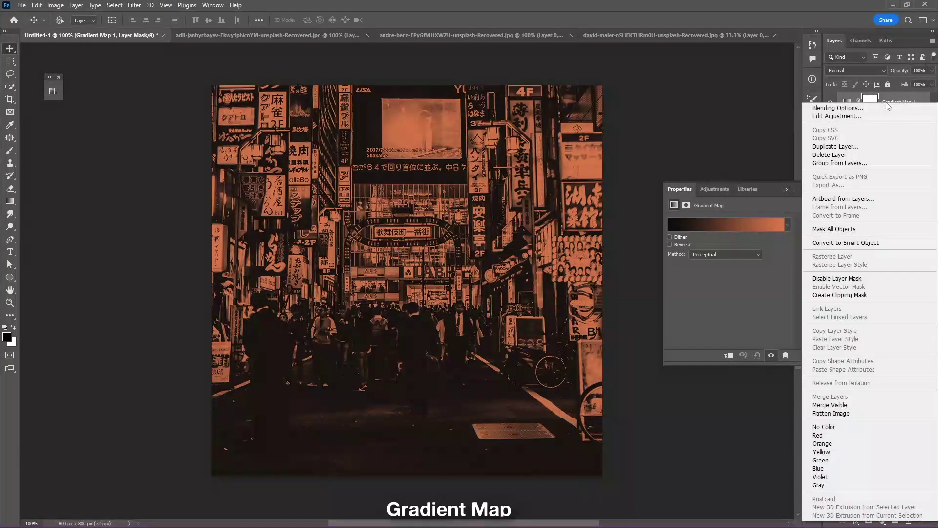
left_click(873, 295)
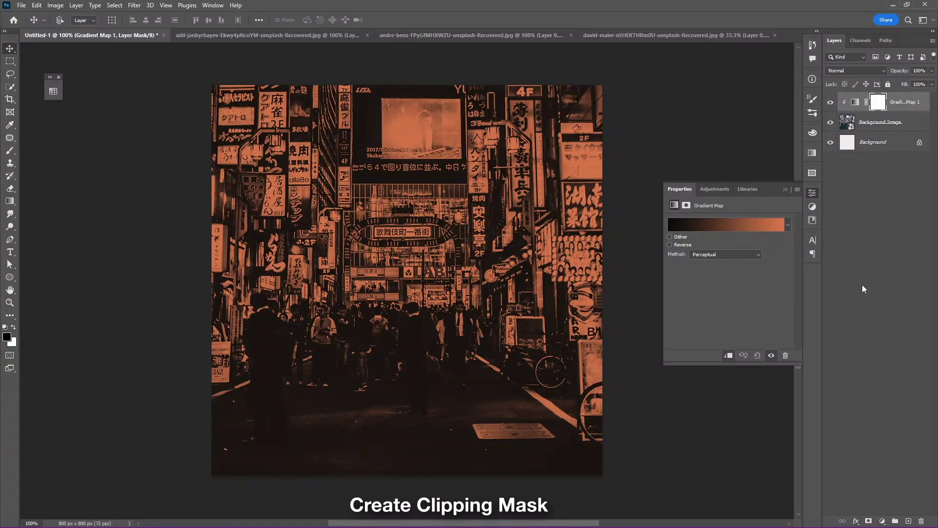
Set the Gradient Map's dark stop to #191919 and its light stop to #adadad.
left_click(735, 224)
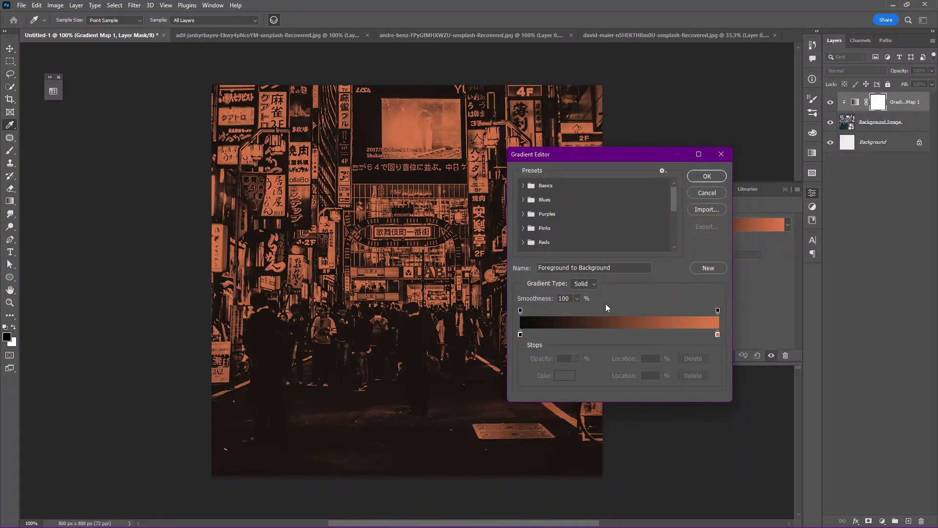
double_click(520, 335)
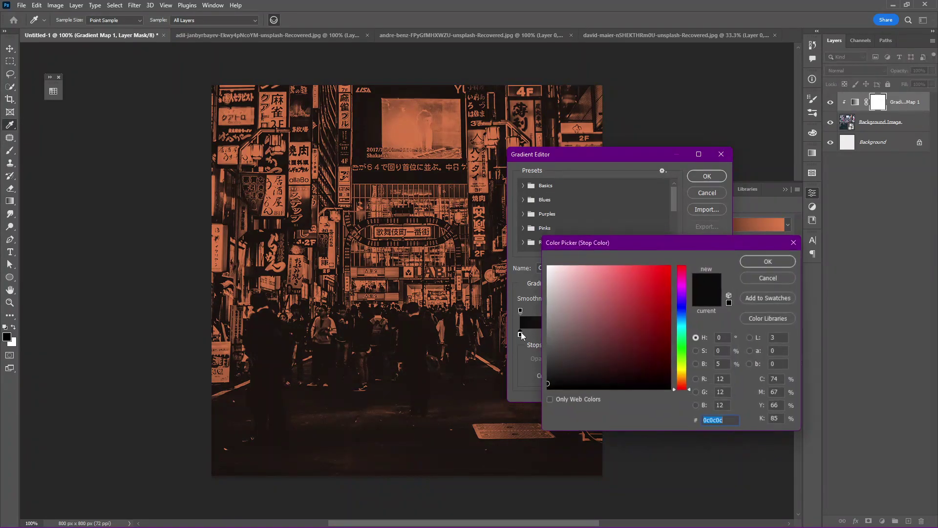
left_click(548, 378)
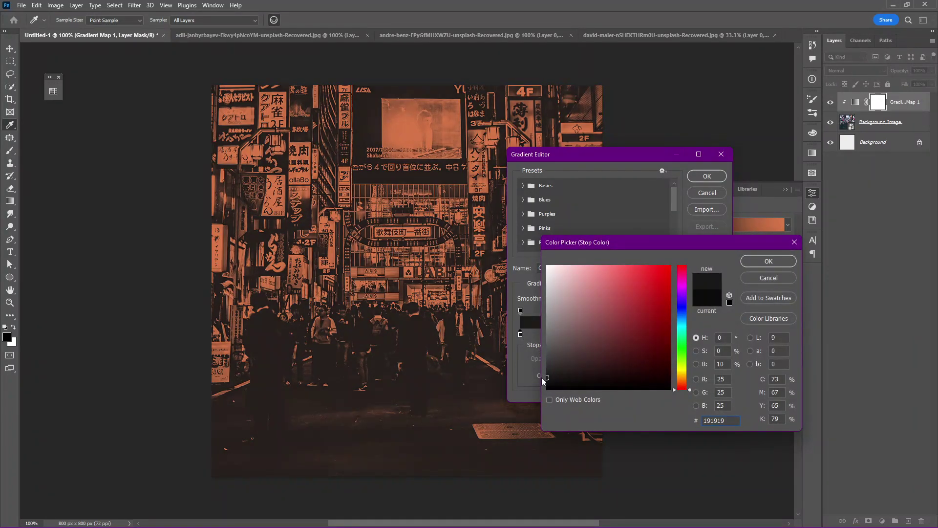
left_click(751, 262)
double_click(718, 334)
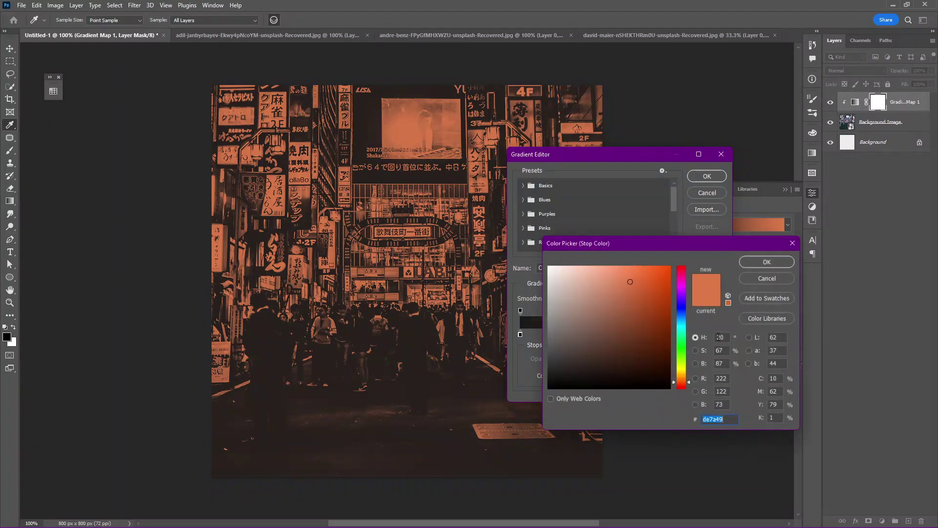
mouse_move(566, 291)
left_mouse_down()
mouse_move(521, 283)
mouse_move(548, 288)
mouse_move(548, 303)
left_mouse_up()
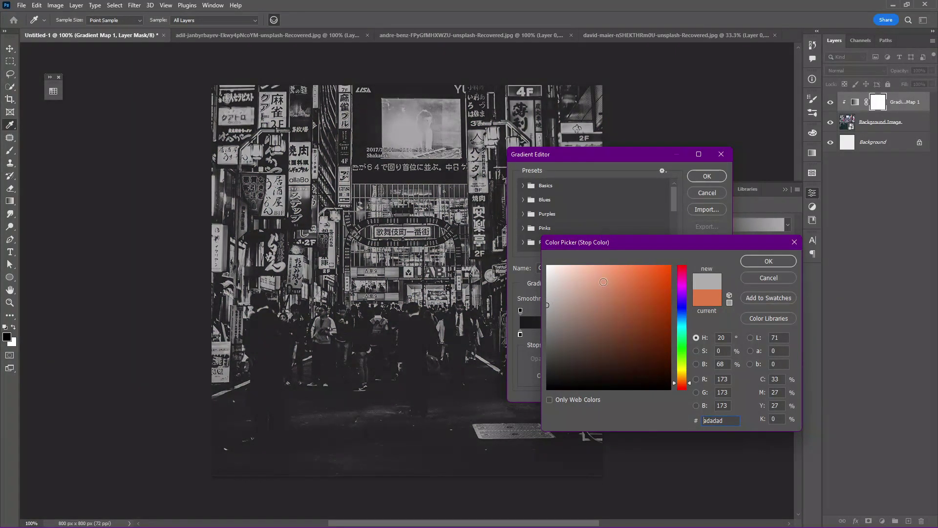
left_click(768, 261)
left_click(724, 179)
left_click(784, 191)
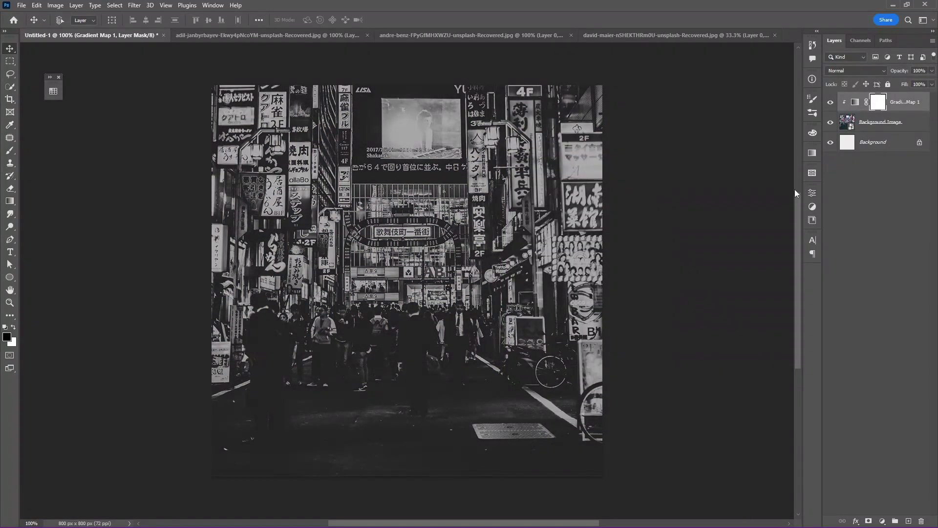
Group the Gradient Map and Background Image layers and name the group "Background".
left_click(906, 125, "shift")
key("ctrl+g")
double_click(871, 100)
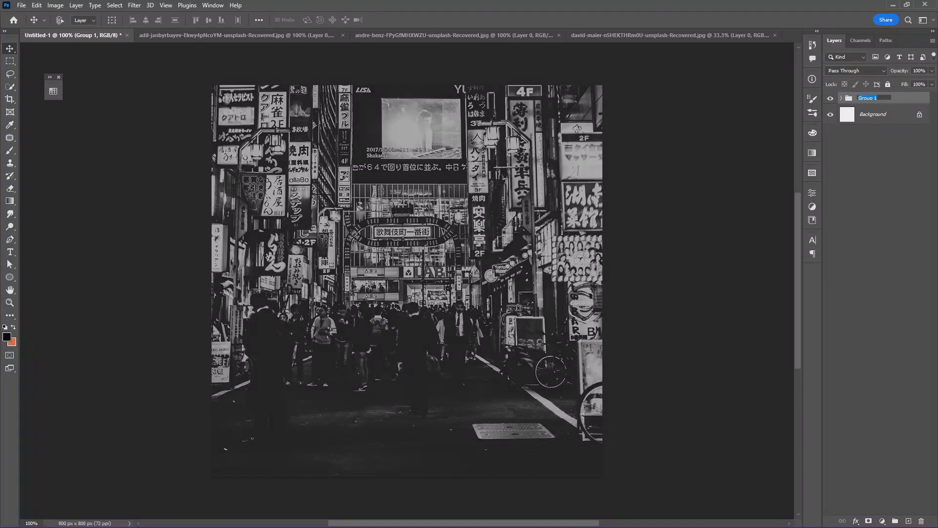
type("Background")
key("Return")
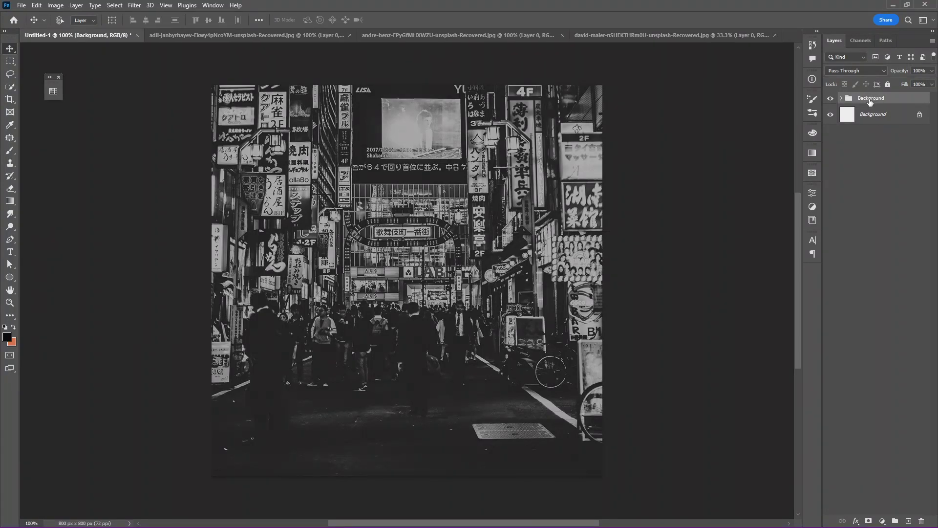
On a new layer, darken the upper part of the street photo with a soft 400 px brush in #151515 at 4% flow.
left_click(909, 521)
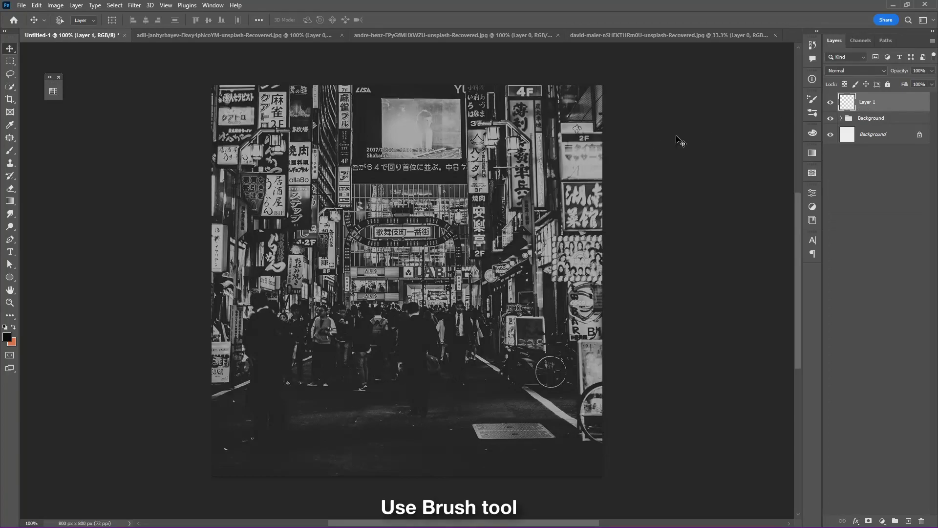
key("b")
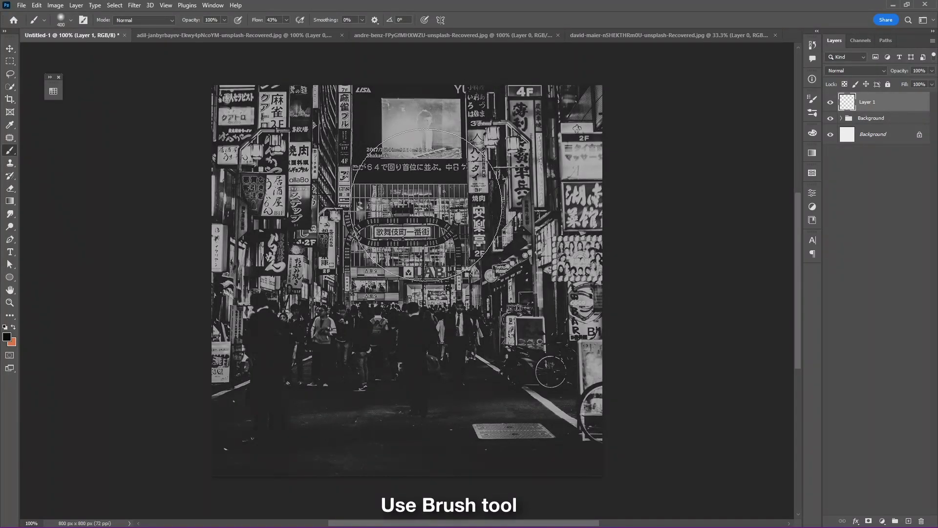
key("bracketleft")
key("bracketleft")
key("bracketleft")
left_click(7, 337)
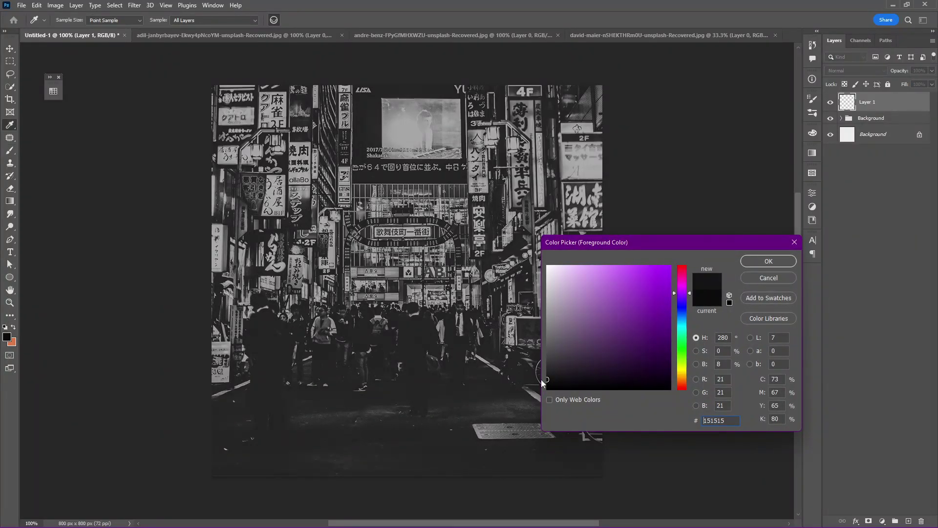
left_click(748, 264)
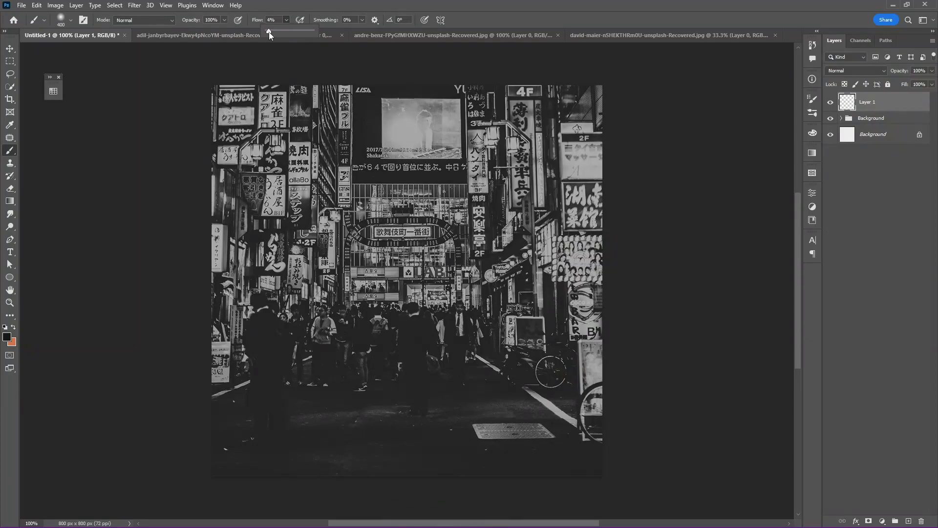
mouse_move(179, 157)
left_mouse_down()
mouse_move(306, 172)
mouse_move(230, 178)
left_mouse_up()
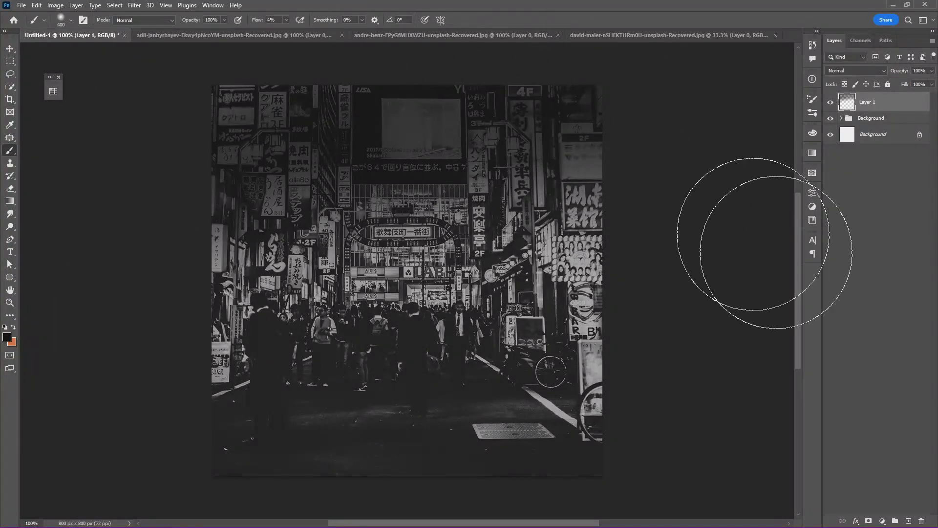
Move Layer 1 to the top inside the Background group and lock the group.
key("v")
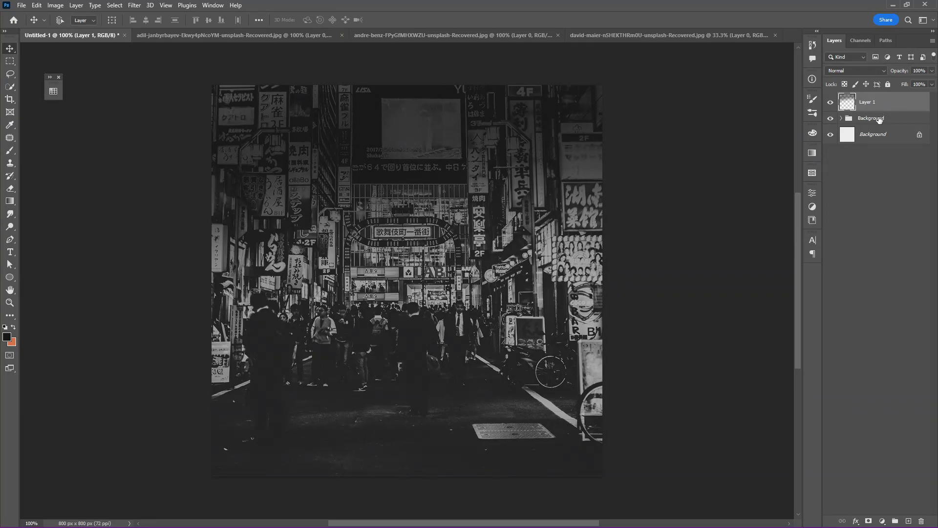
left_click(843, 119)
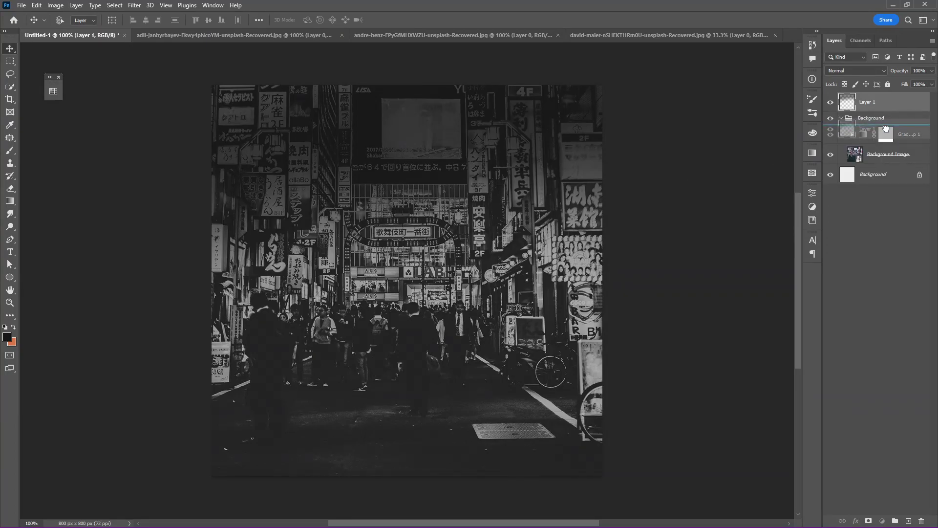
left_click_drag(883, 106, 889, 126)
left_click(842, 98)
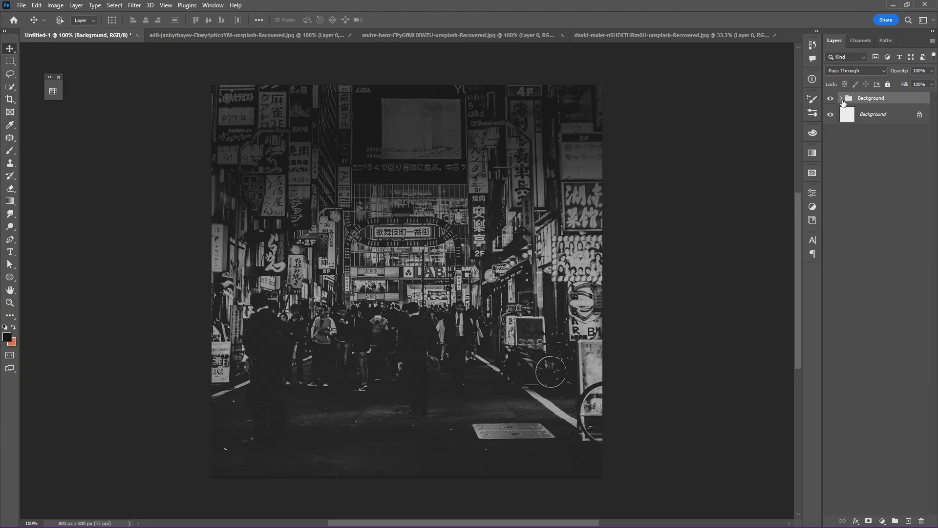
left_click(888, 85)
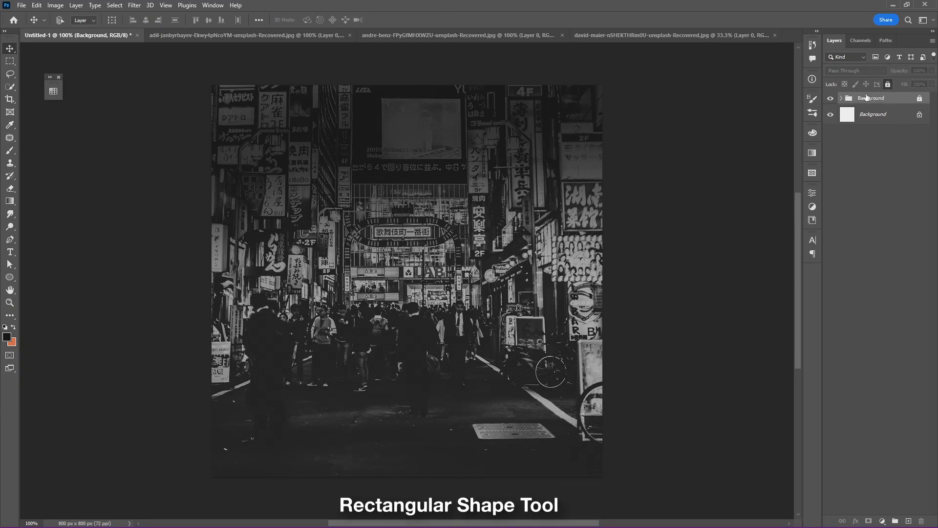
Draw an upright rectangle shape about 288 × 417 px near the middle of the canvas.
right_click(10, 277)
left_click(34, 278)
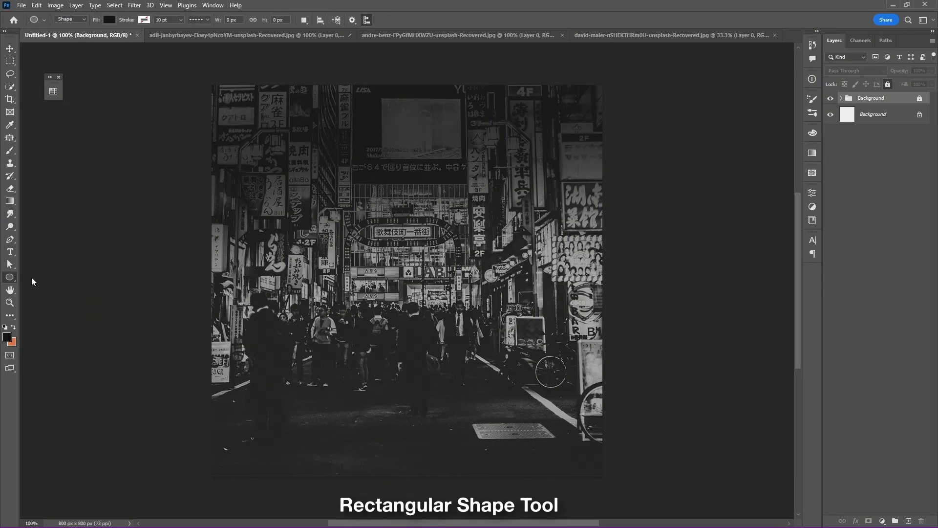
left_click_drag(348, 166, 489, 370)
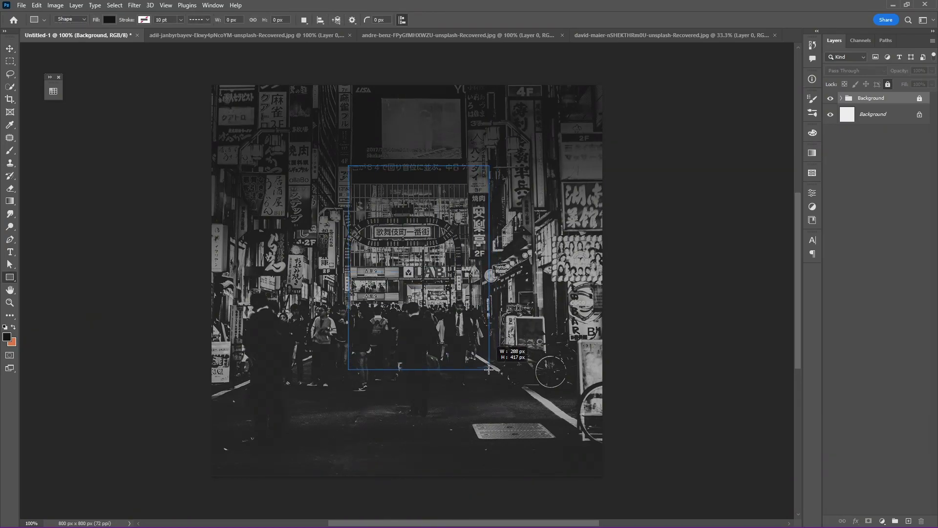
Centre the rectangle horizontally on the canvas and change its fill to off-white.
left_click(783, 190)
key("v")
left_click_drag(448, 243, 437, 242)
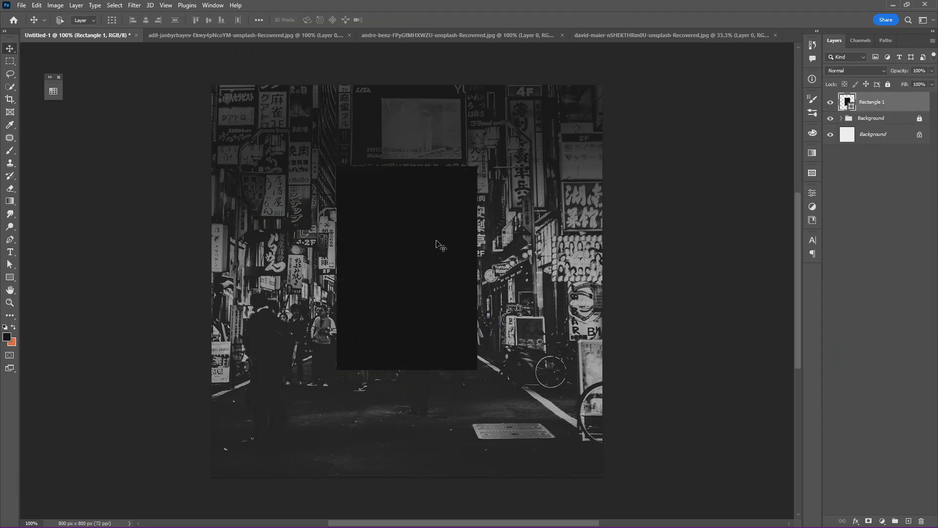
key("u")
left_click(109, 20)
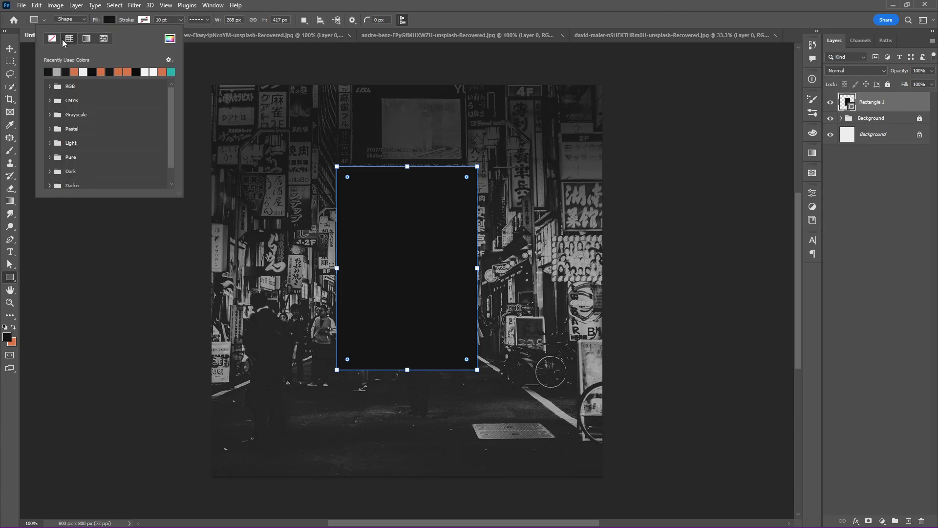
left_click(84, 72)
key("v")
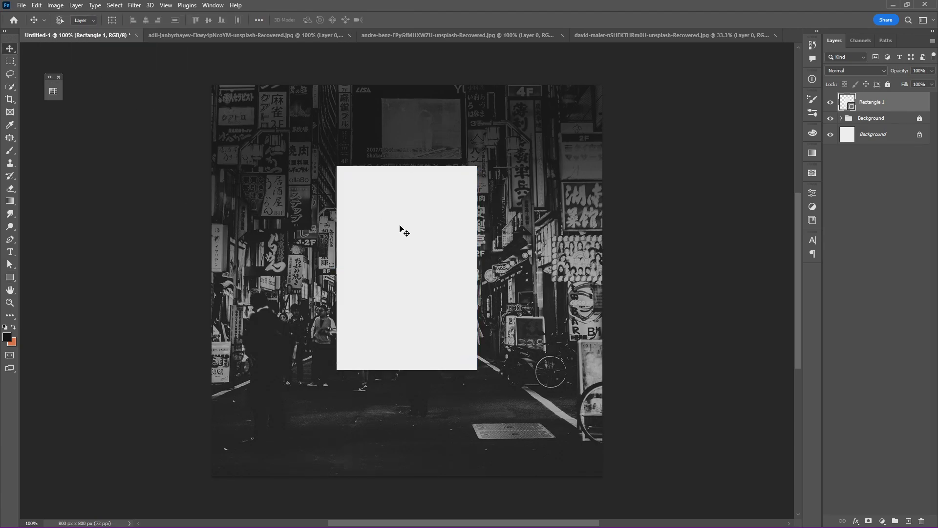
Duplicate the rectangle as "Frame" and shrink the copy into a Polaroid photo window with narrow side borders and a deep lower border.
key("ctrl+j")
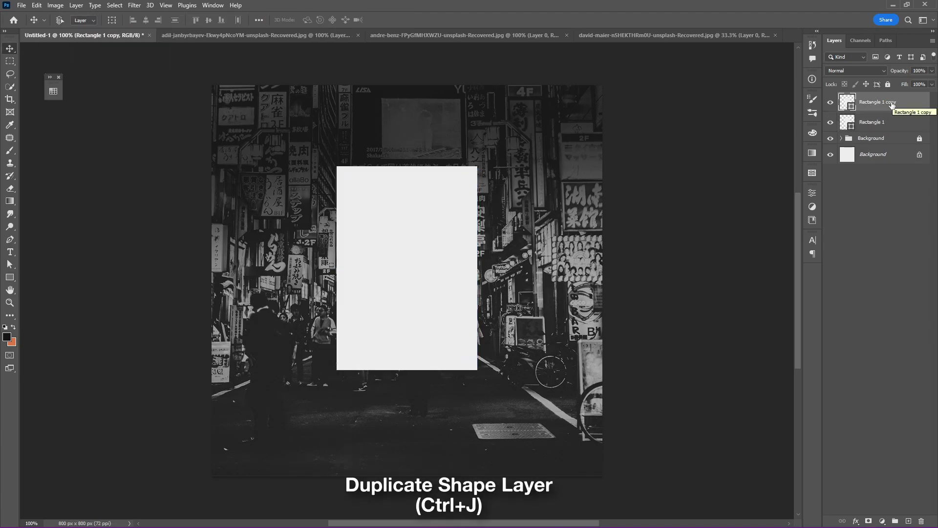
type("Frame")
key("Return")
key("ctrl+t")
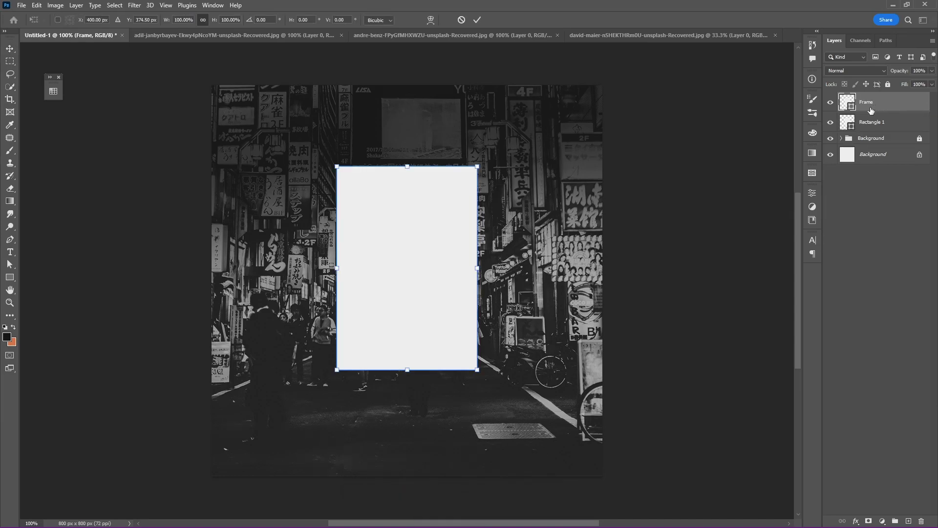
left_click_drag(477, 370, 472, 362)
left_click_drag(405, 362, 406, 317)
key("Return")
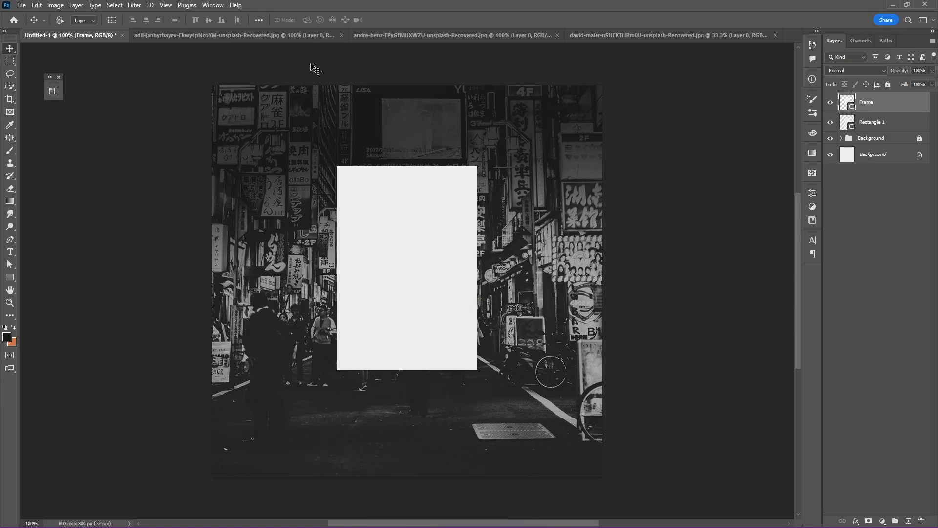
Bring the umbrella portrait into the poster, clip it to the Frame shape and scale it to fit the photo window.
left_click(312, 36)
left_click_drag(313, 49, 464, 243)
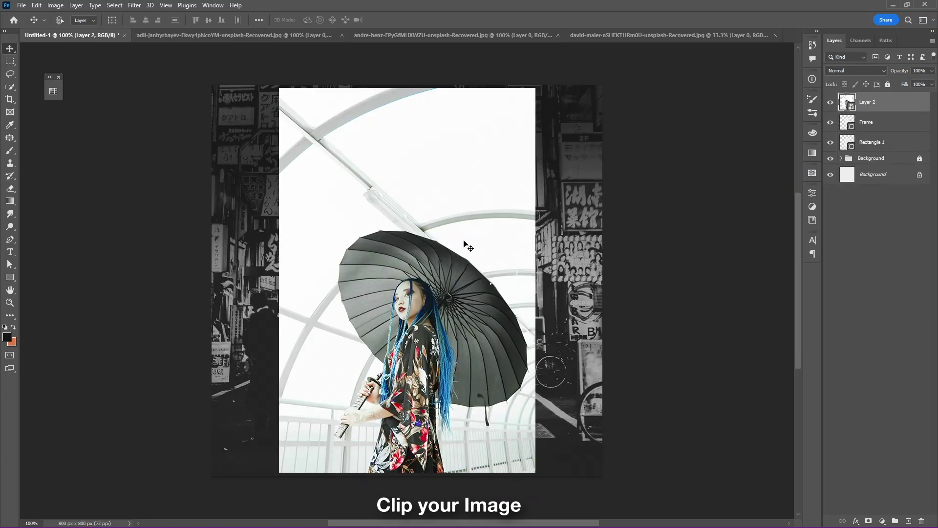
right_click(901, 105)
left_click(853, 324)
left_click_drag(442, 281, 438, 202)
key("ctrl+t")
key("Return")
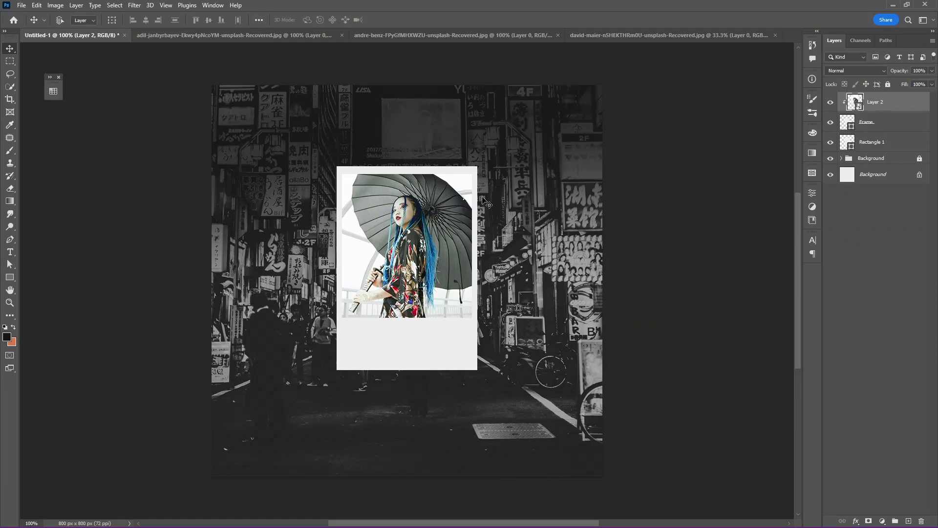
Group the portrait, Frame and Rectangle 1 layers, name the group "Frame" and add a layer mask to it.
left_click(880, 143, "shift")
key("ctrl+g")
double_click(869, 98)
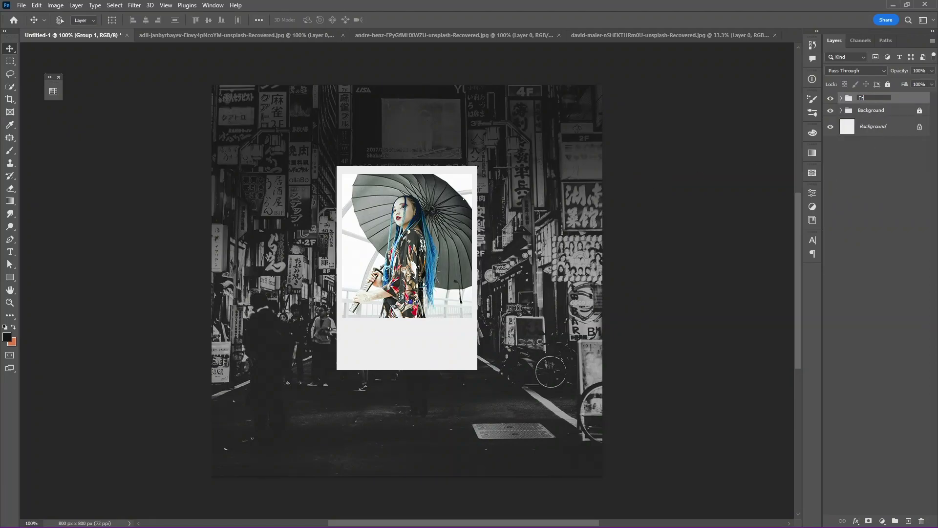
key("Return")
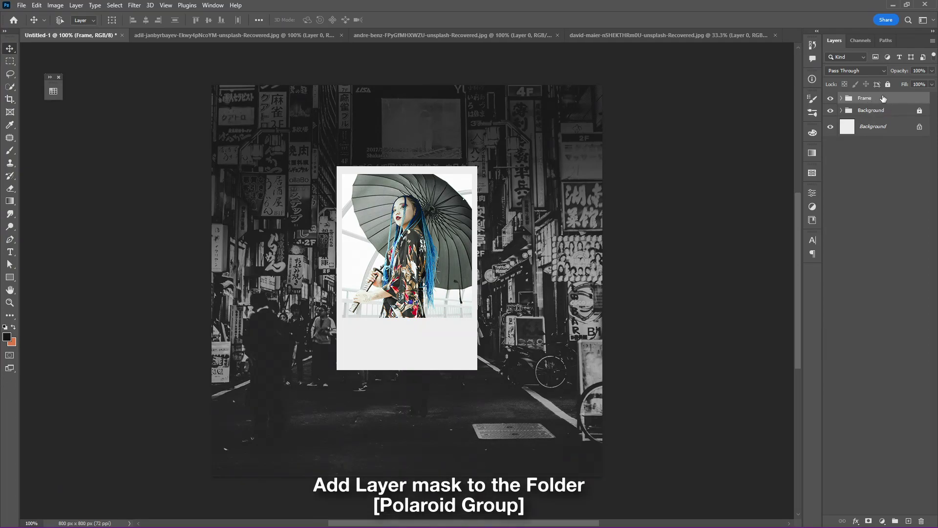
left_click(870, 521)
Bring in the torn paper strip, scale it to about 11.7% and rotate it about 36° to cover the Polaroid's upper-left corner.
left_click(612, 35)
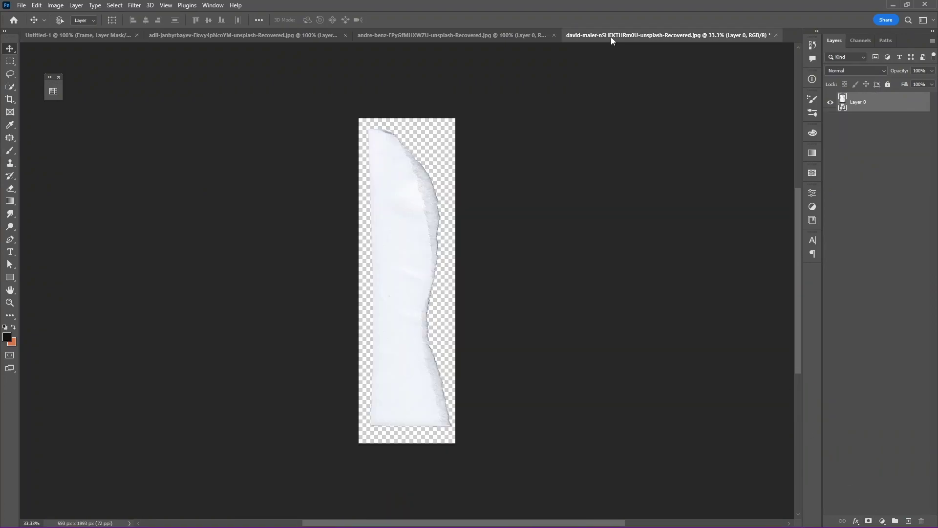
left_click_drag(411, 181, 406, 274)
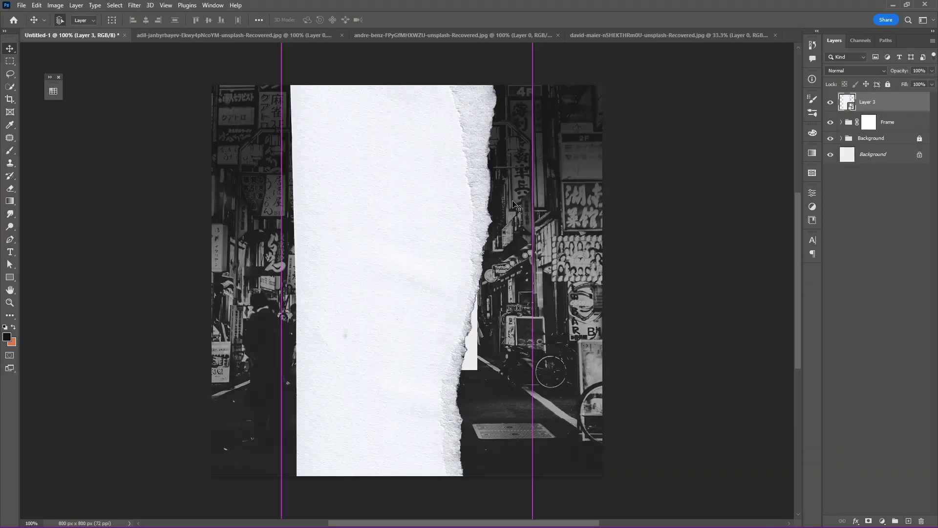
key("ctrl+t")
left_click_drag(536, 279, 466, 272)
left_click_drag(493, 246, 511, 300)
left_click_drag(432, 263, 393, 156)
left_click_drag(488, 165, 486, 158)
scroll(360, 179, "up", 4)
left_click_drag(303, 456, 332, 225)
left_click_drag(343, 154, 332, 270)
left_click_drag(506, 57, 528, 35)
left_click_drag(419, 159, 399, 146)
left_click_drag(521, 109, 526, 125)
left_click_drag(430, 122, 455, 126)
left_click_drag(333, 341, 312, 386)
left_click_drag(337, 304, 355, 266)
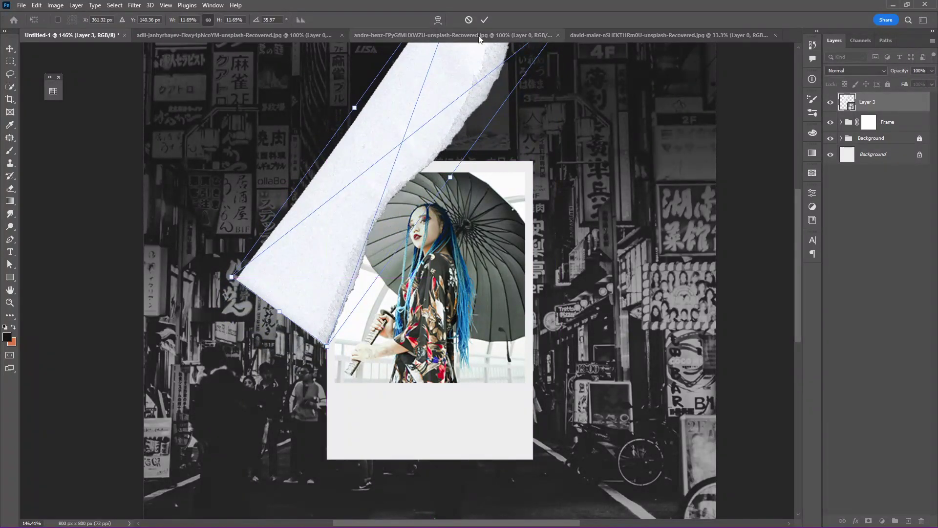
left_click(484, 19)
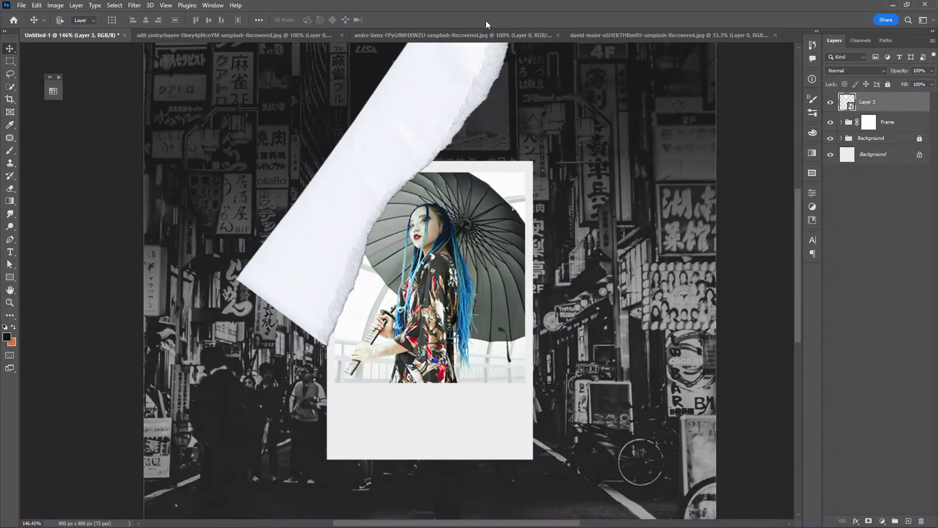
Mask the paper's outline out of the Frame group with black and delete the paper layer.
left_click(848, 105, "ctrl")
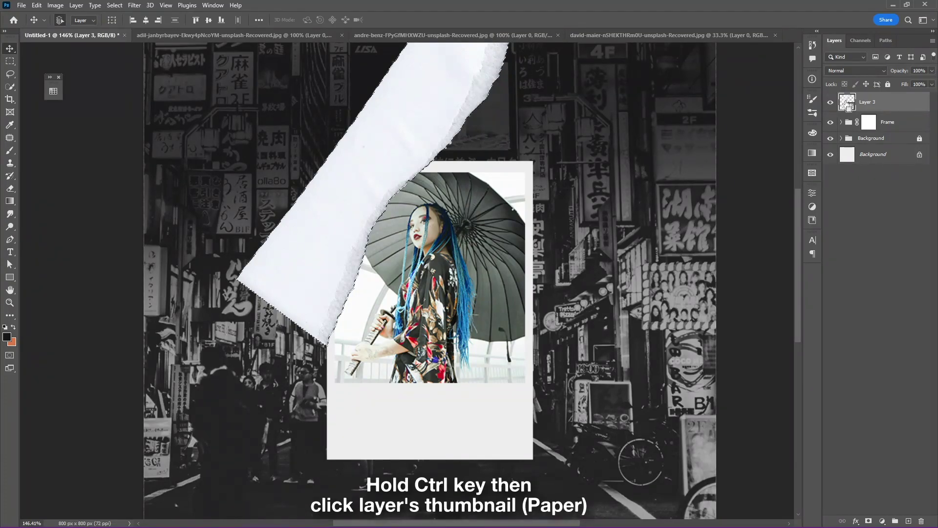
left_click(873, 128)
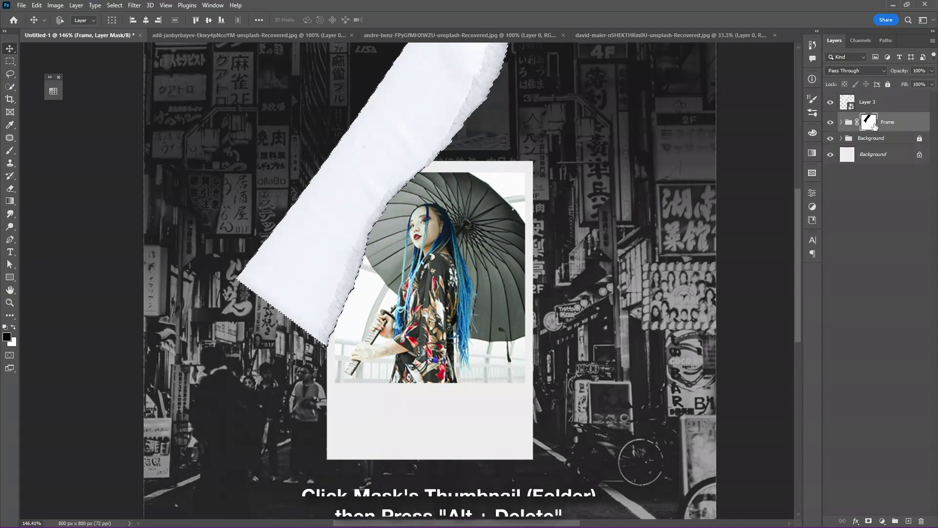
left_click(889, 106)
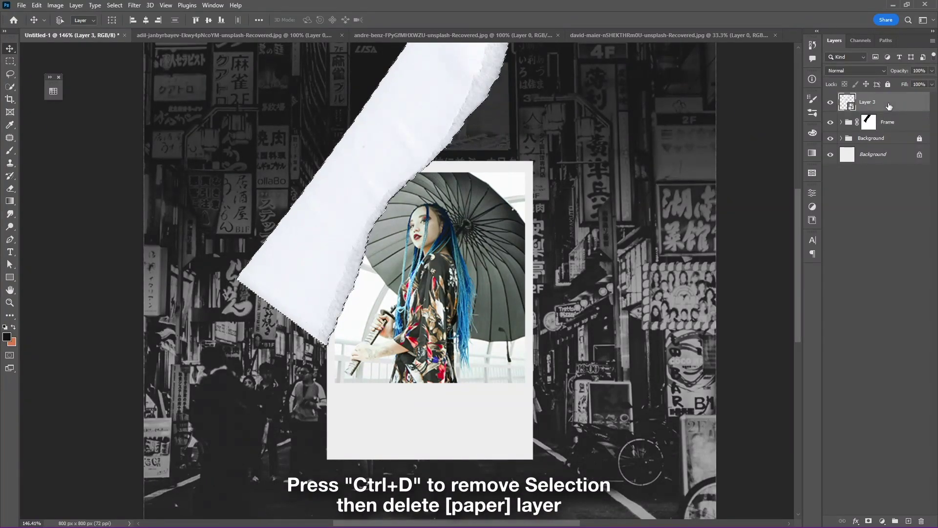
left_click_drag(890, 107, 922, 520)
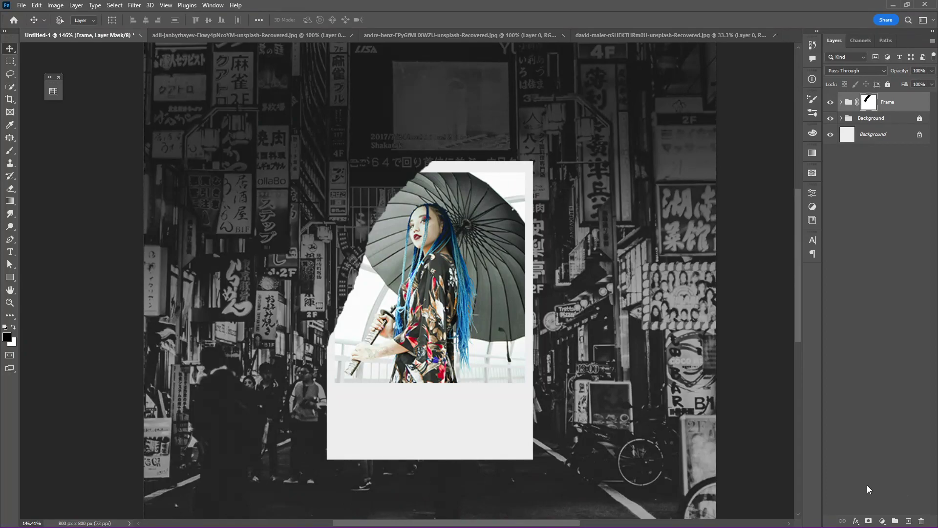
Add the dark two-line title "SUNDAY VIBES" centred in the Polaroid's blank lower border.
scroll(446, 225, "down", 4)
key("t")
mouse_move(392, 342)
left_mouse_down()
mouse_move(497, 376)
mouse_move(463, 359)
left_mouse_up()
left_click(813, 240)
left_click(755, 255)
type("SUNDAY VIBES")
key("ctrl+a")
left_click(726, 267)
key("ctrl+Return")
Add a small two-line lorem ipsum paragraph in the lower-left corner of the poster.
left_click_drag(254, 458, 478, 475)
left_click_drag(478, 465, 390, 466)
left_click(346, 20)
key("ctrl+Return")
key("v")
left_click_drag(316, 463, 318, 472)
left_click_drag(318, 472, 587, 471)
type("@Makeitsimple")
key("ctrl+a")
Try the heading "Photoshop Tutorials By make it simple" above the Polaroid and delete it.
left_click_drag(356, 123, 555, 160)
type("Photoshop Tutorials")
left_click(732, 308)
left_click_drag(455, 127, 452, 149)
type("By make it simple")
mouse_move(452, 149)
left_mouse_down()
mouse_move(454, 158)
mouse_move(448, 154)
left_mouse_up()
double_click(445, 146)
key("ctrl+Return")
key("v")
key("Delete")
Add a Hue/Saturation adjustment layer above the Texts group and lower the overall saturation.
left_click(786, 237)
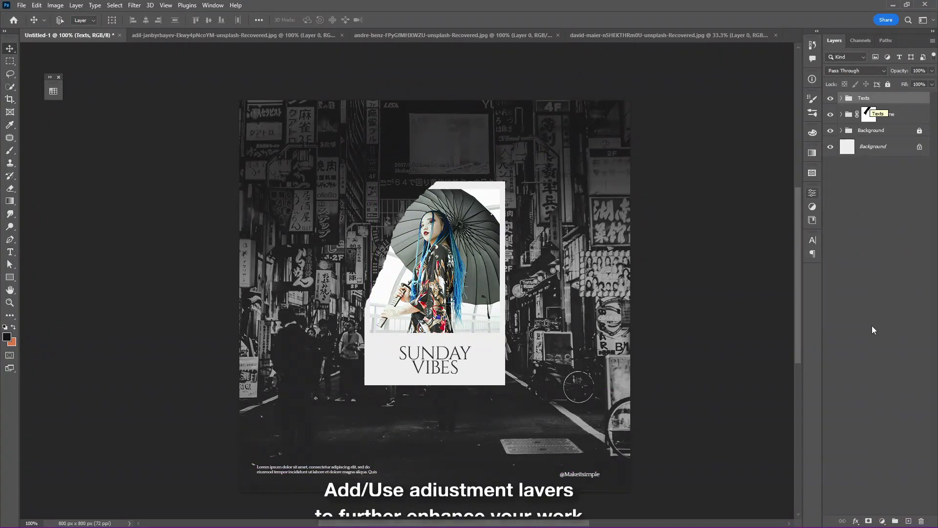
left_click(882, 521)
left_click(898, 422)
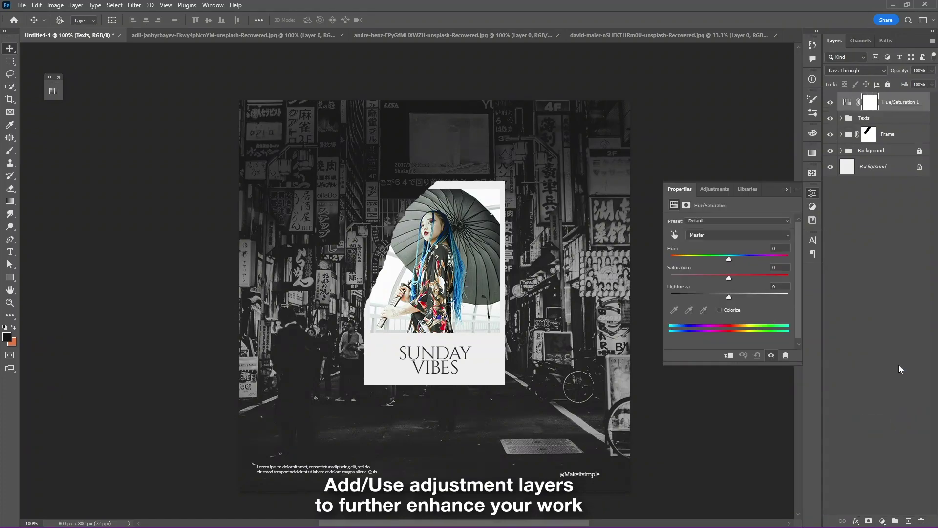
left_click_drag(730, 277, 689, 278)
left_click(785, 189)
Add a Curves adjustment layer on top and slightly adjust the shadow, highlight and white points.
left_click(882, 521)
left_click(898, 399)
left_click_drag(714, 317, 715, 319)
left_click_drag(754, 278, 755, 281)
mouse_move(786, 247)
left_mouse_down()
mouse_move(787, 262)
mouse_move(787, 246)
left_mouse_up()
left_click_drag(715, 319, 714, 319)
left_click_drag(755, 281, 756, 281)
left_click(785, 190)
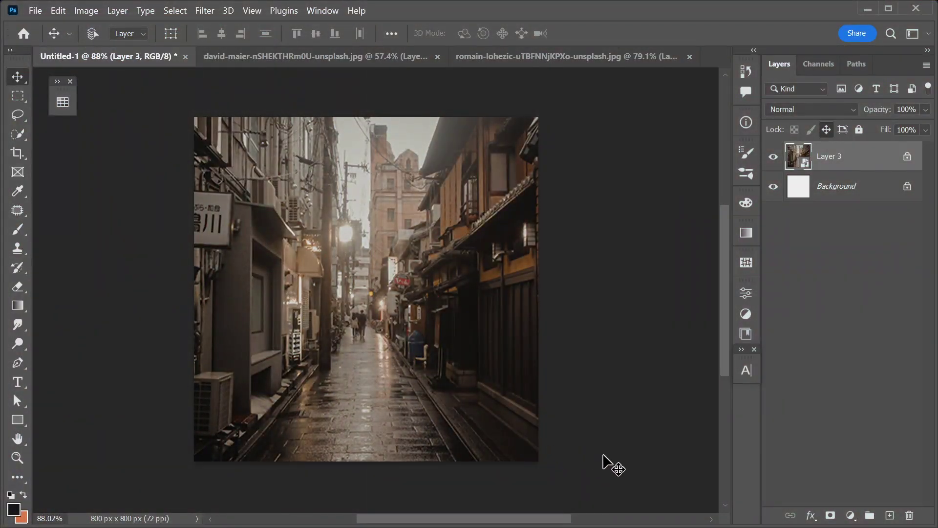
Add a Gradient Map above the alley photo and set its dark color stop to #1b1b1b.
left_click(851, 515)
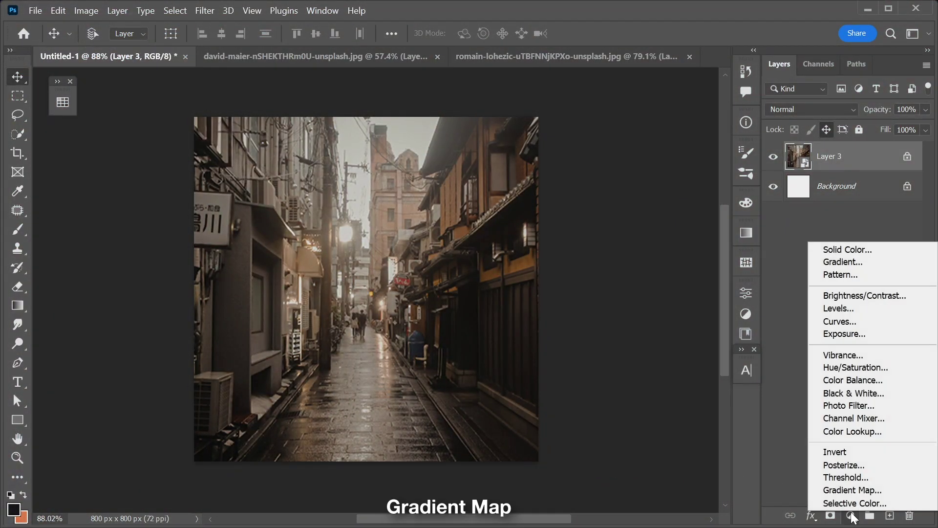
left_click(855, 490)
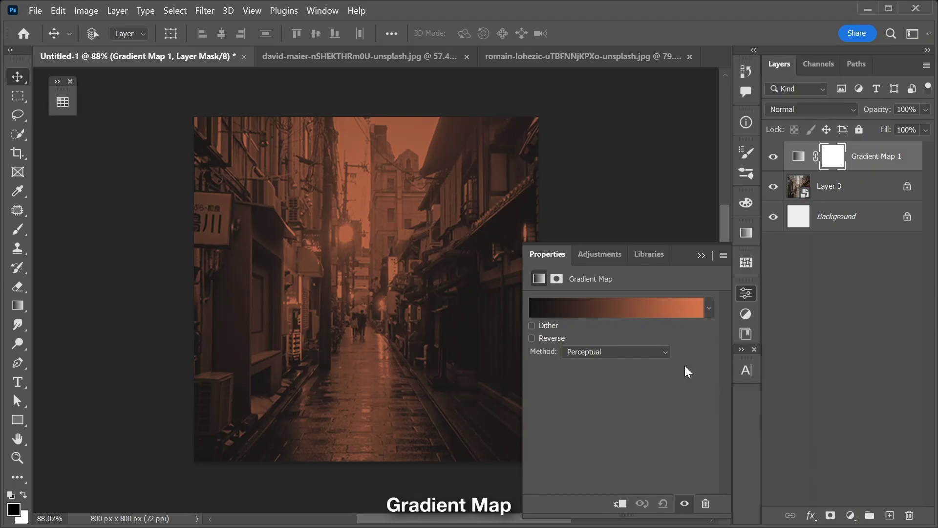
left_click(629, 313)
double_click(528, 419)
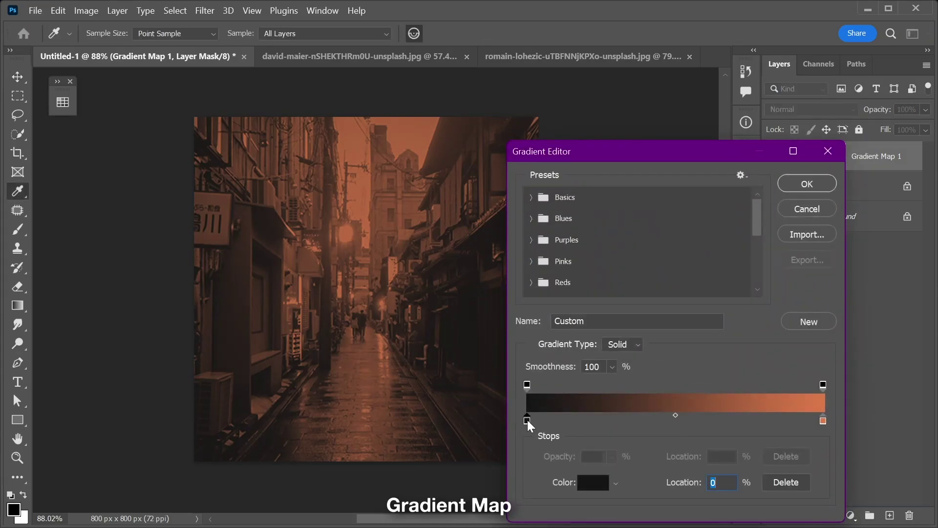
left_click(551, 441)
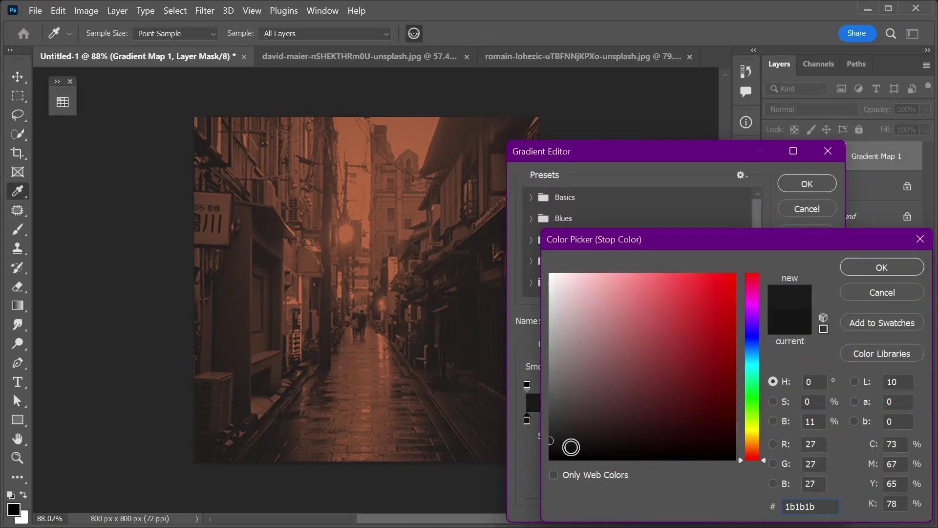
left_click(882, 267)
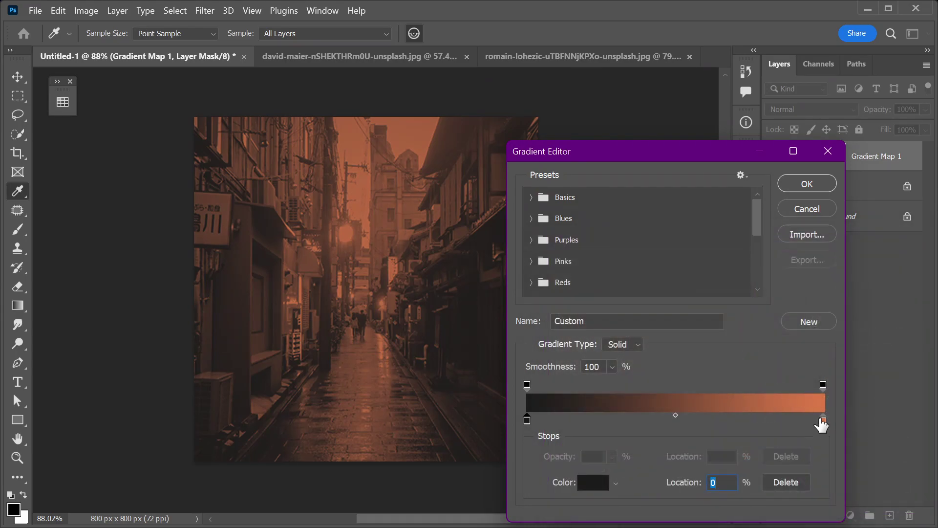
Set the gradient's light color stop to #eaeaea and clip the Gradient Map to the alley photo layer.
left_click(822, 421)
left_click_drag(824, 421, 825, 421)
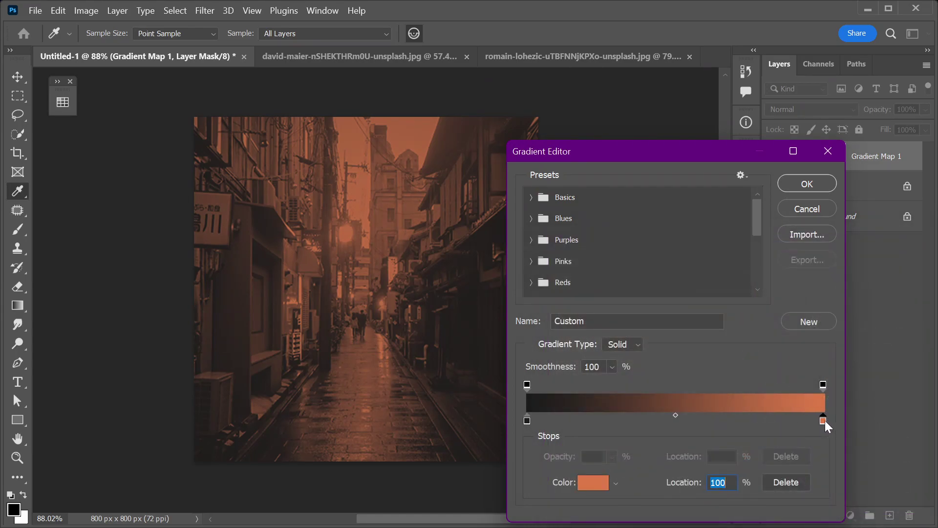
double_click(825, 422)
mouse_move(581, 292)
left_mouse_down()
mouse_move(552, 280)
mouse_move(531, 293)
left_mouse_up()
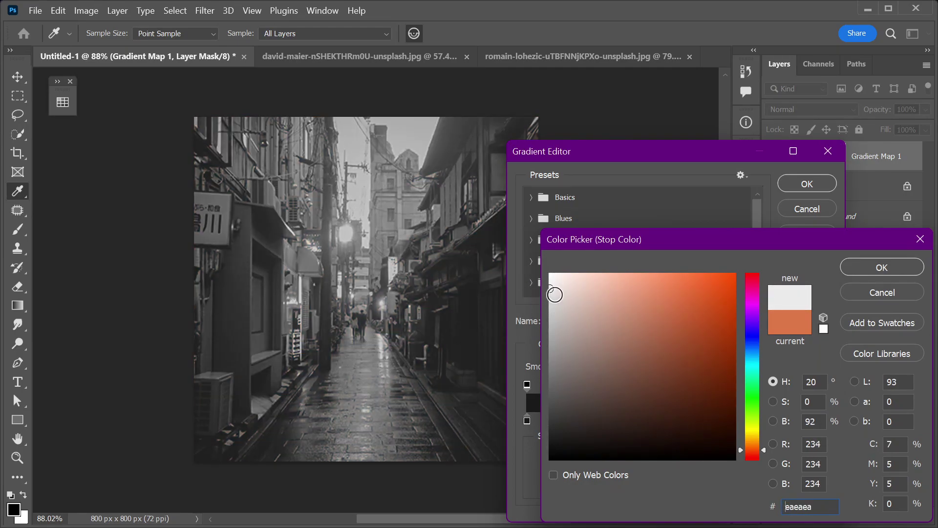
left_click(875, 269)
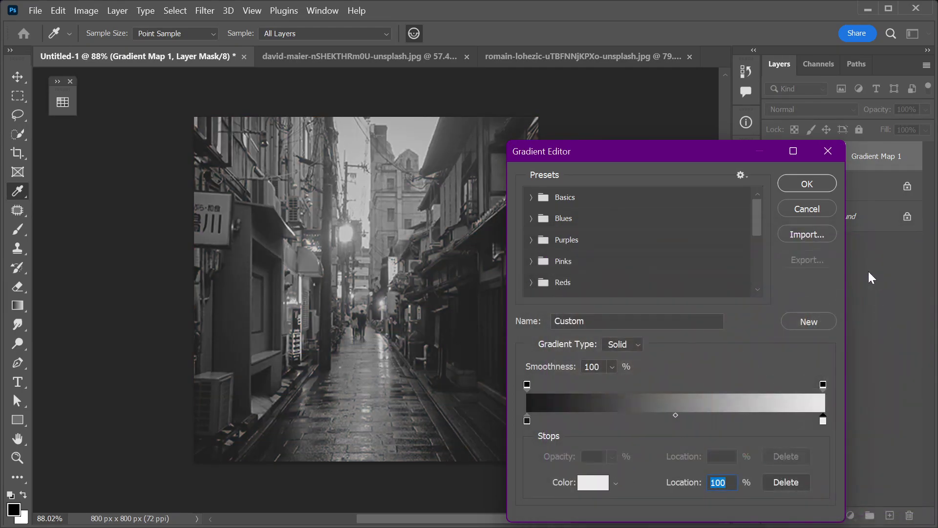
left_click(805, 185)
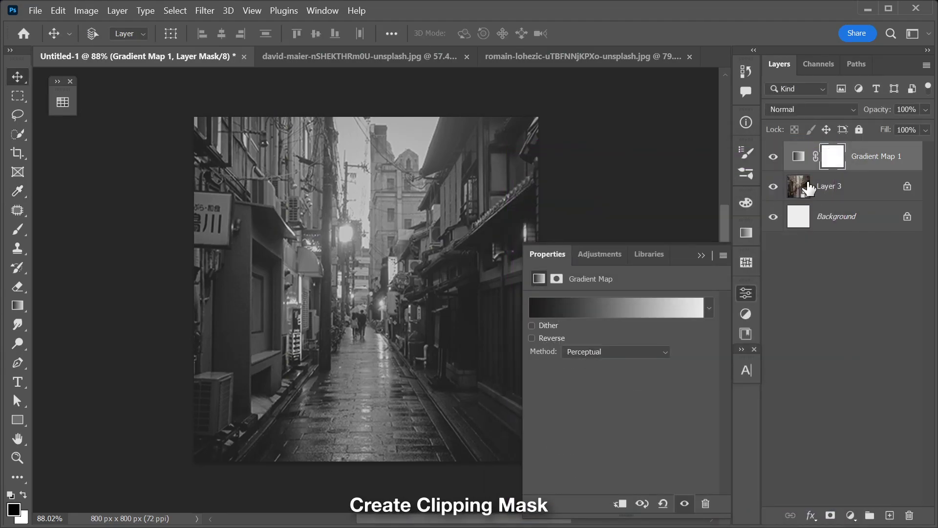
left_click(860, 171, "alt")
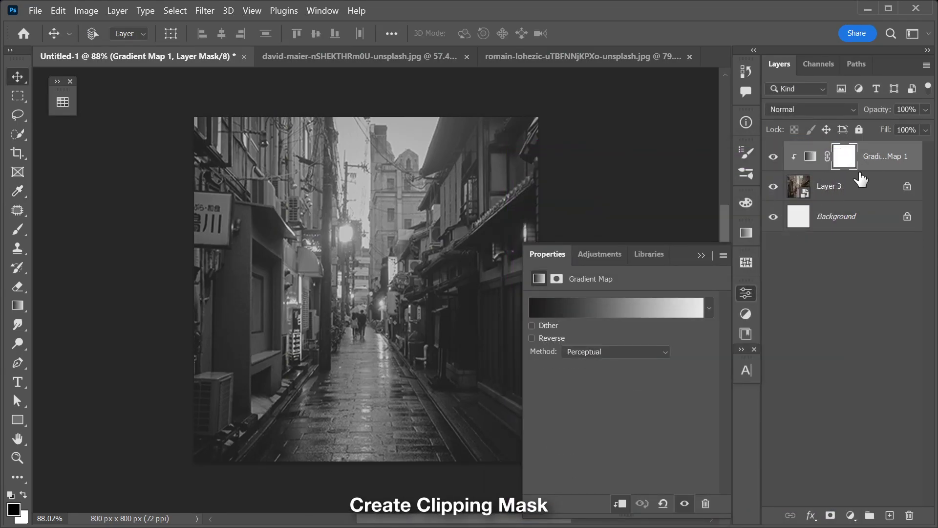
Add a new empty layer above the Gradient Map and clip it to the alley photo stack below.
left_click(889, 515)
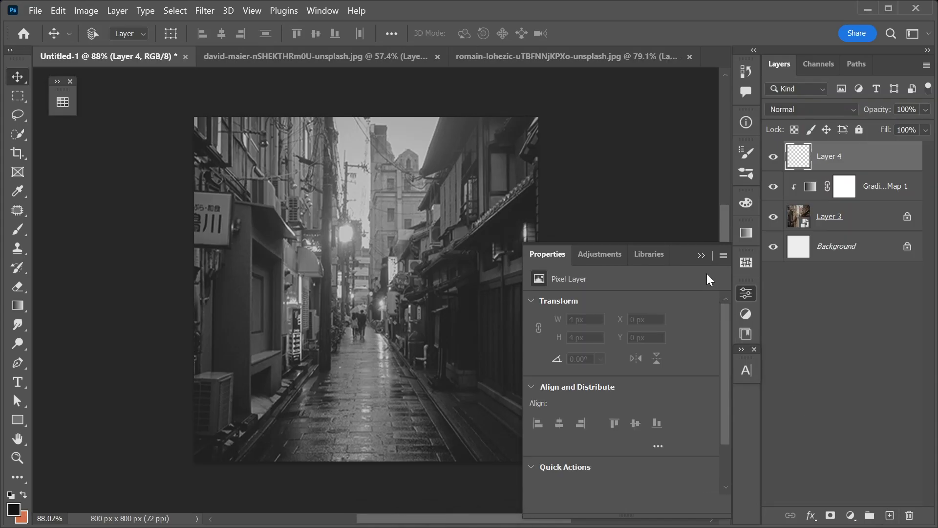
left_click(702, 255)
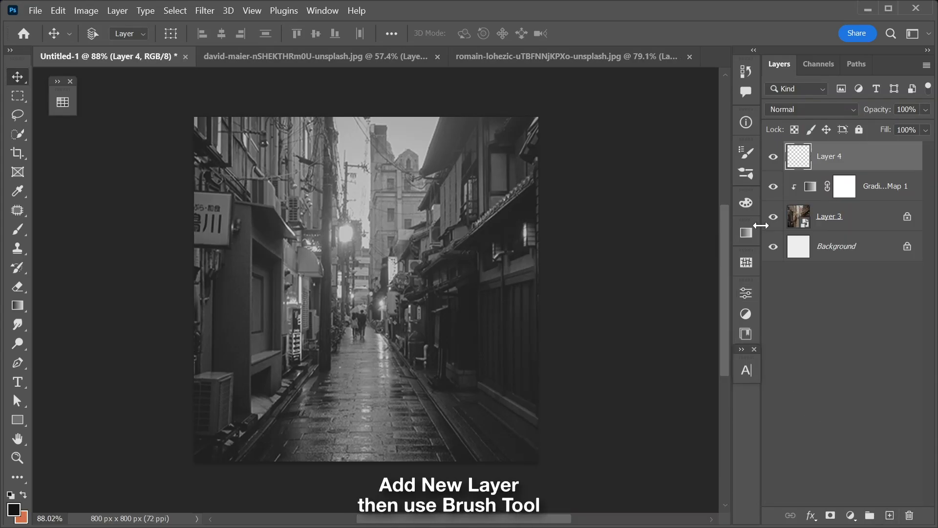
left_click(832, 169, "alt")
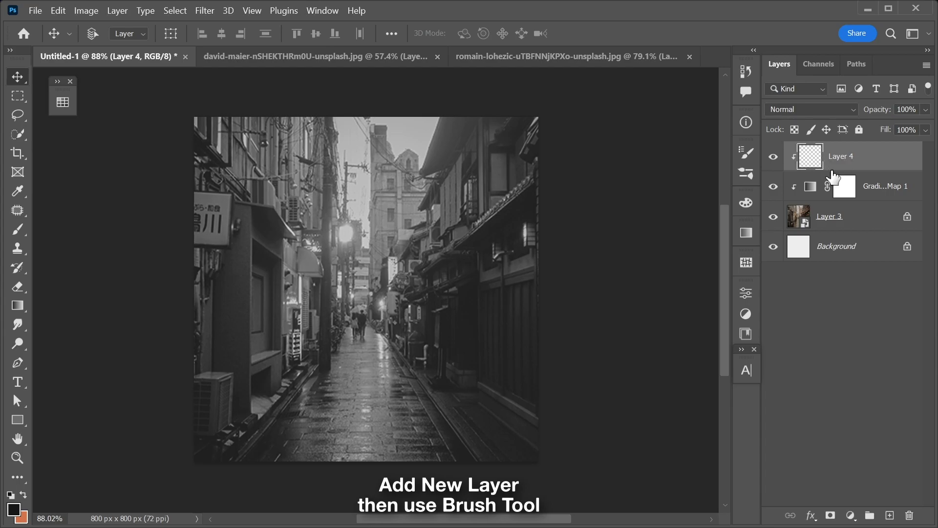
Paint the alley's center and right side darker with a soft black brush at 100% opacity and reduced flow.
key("b")
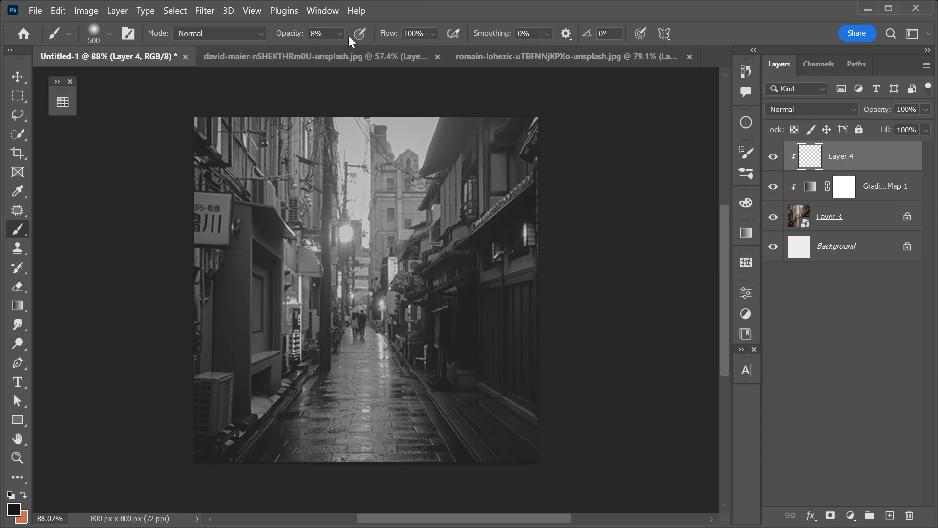
left_click_drag(340, 33, 450, 49)
left_click(434, 34)
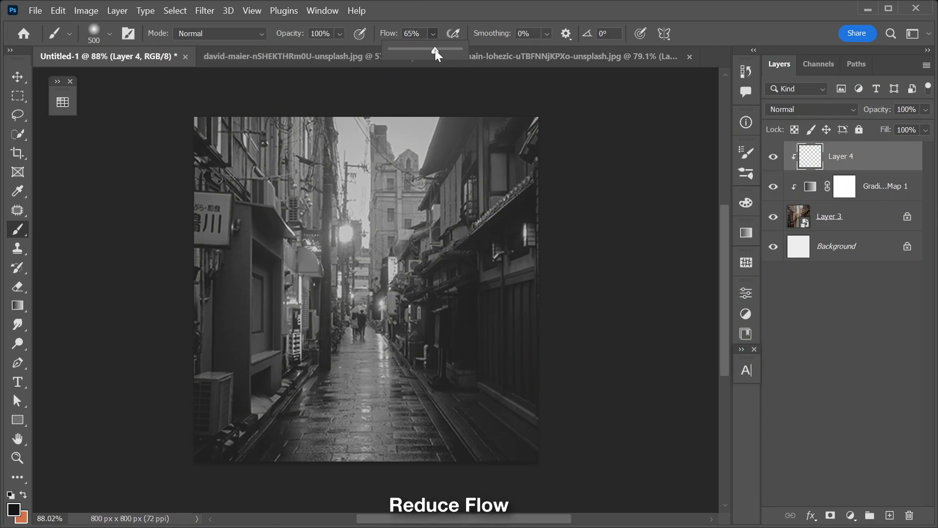
left_click_drag(394, 45, 392, 45)
mouse_move(414, 314)
left_mouse_down()
mouse_move(472, 400)
mouse_move(394, 444)
mouse_move(392, 154)
mouse_move(430, 195)
mouse_move(450, 195)
mouse_move(401, 176)
mouse_move(537, 289)
mouse_move(398, 115)
mouse_move(352, 74)
mouse_move(670, 142)
mouse_move(441, 242)
mouse_move(430, 198)
mouse_move(337, 115)
mouse_move(503, 450)
mouse_move(435, 405)
mouse_move(440, 73)
mouse_move(551, 440)
mouse_move(398, 339)
left_mouse_up()
key("v")
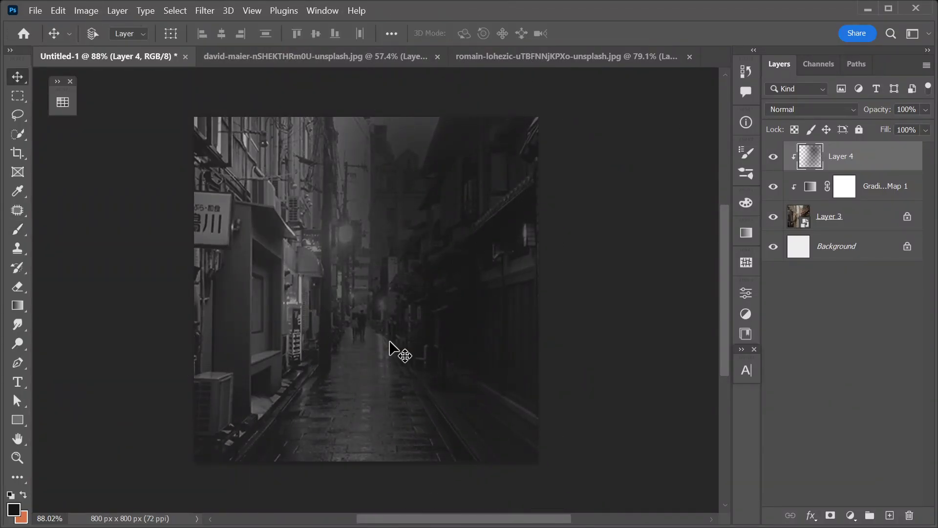
Group the shading layer, Gradient Map and alley photo as "BG" and lock the group.
left_click(883, 226, "shift")
key("ctrl+g")
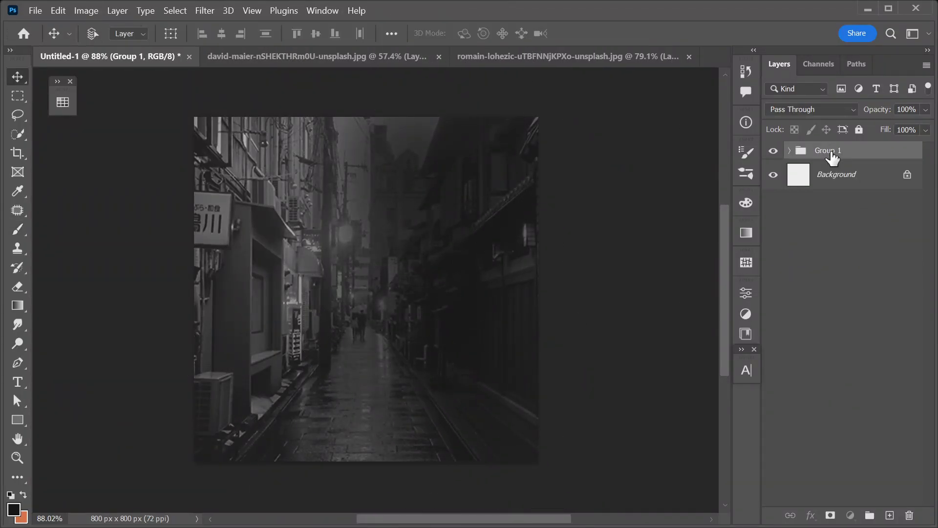
key("Return")
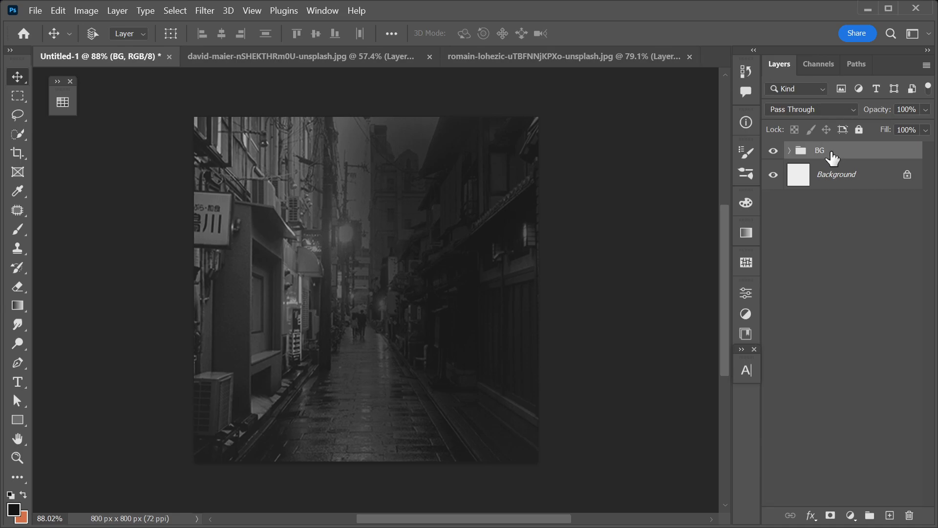
left_click(859, 130)
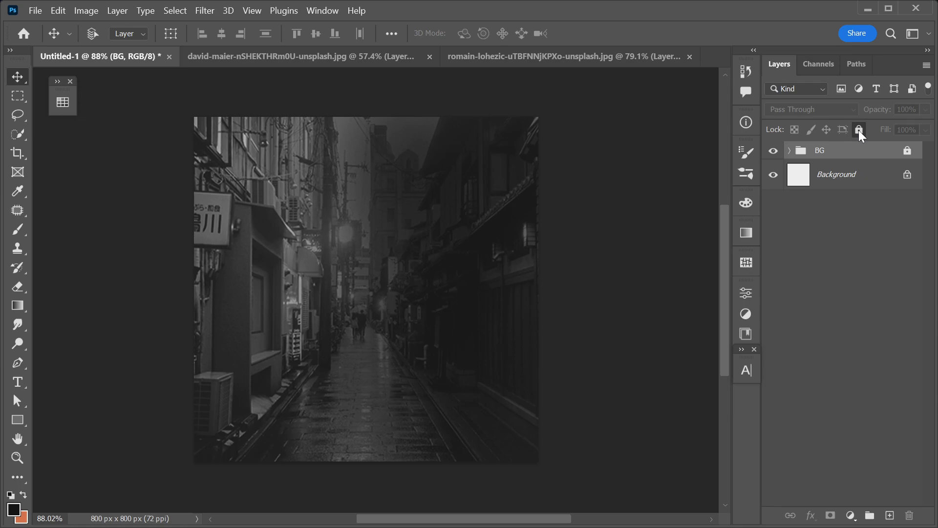
Create a tall rectangular Solid Color fill in #ffffff over the alley's left-center area.
left_click(17, 100)
left_click(59, 94)
left_click_drag(231, 178, 364, 389)
left_click(851, 516)
left_click(862, 250)
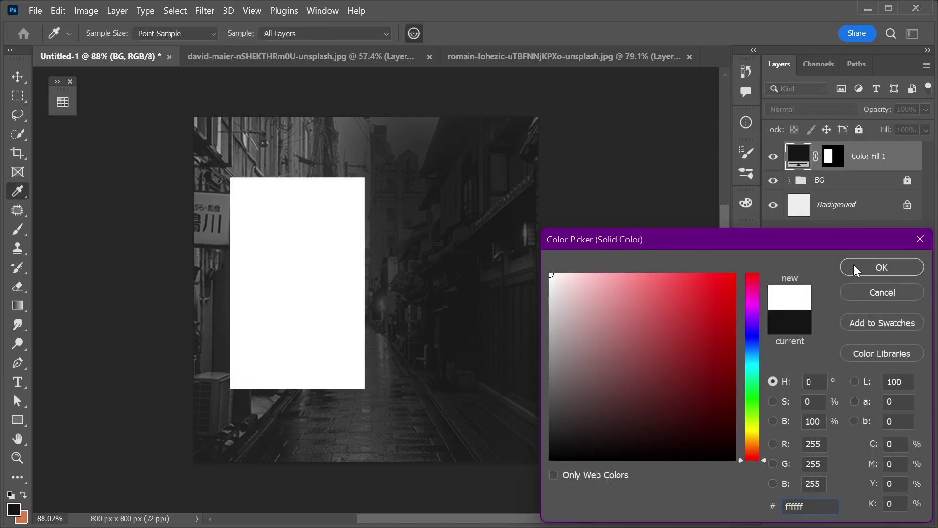
left_click(855, 269)
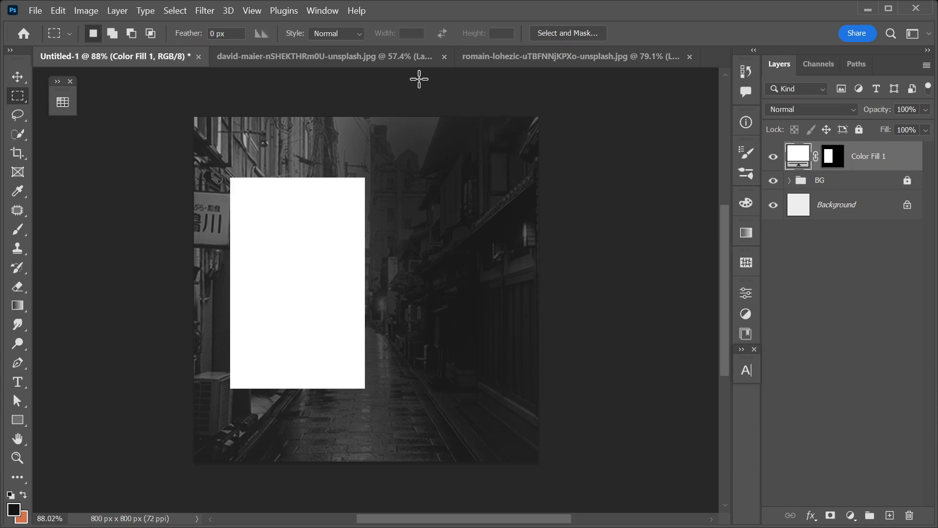
Copy the torn paper from the david-maier image into the poster document above the white rectangle.
left_click(398, 60)
key("v")
left_click_drag(355, 165, 401, 220)
Rotate the torn paper to horizontal, scale it to about 78% and lay its ragged edge across the white rectangle's top.
key("ctrl+t")
left_click_drag(533, 141, 546, 382)
left_click_drag(371, 250, 386, 163)
left_click_drag(195, 195, 324, 151)
left_click_drag(412, 153, 319, 181)
left_click_drag(720, 126, 720, 138)
left_click_drag(504, 144, 495, 156)
left_click(730, 33)
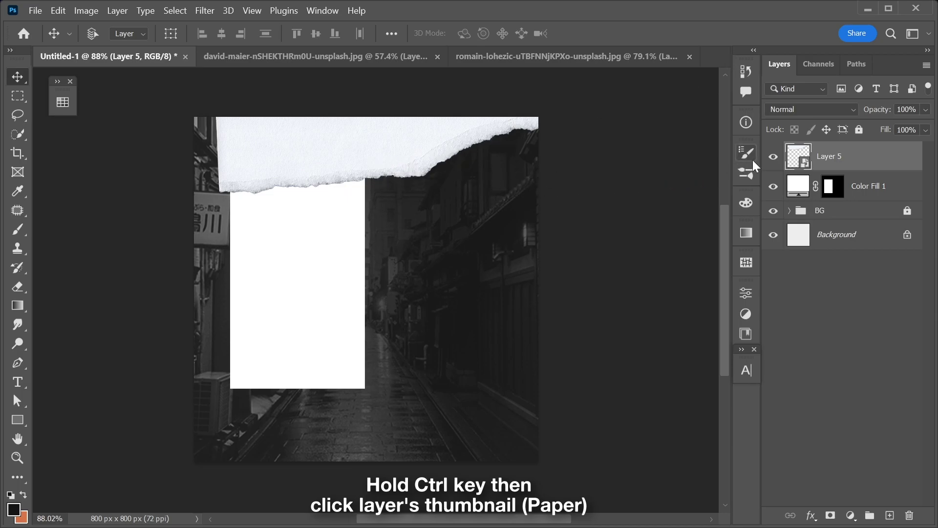
Load the torn paper's outline as a selection, fill it with black on the Color Fill 1 mask and deselect.
left_click(804, 158, "ctrl")
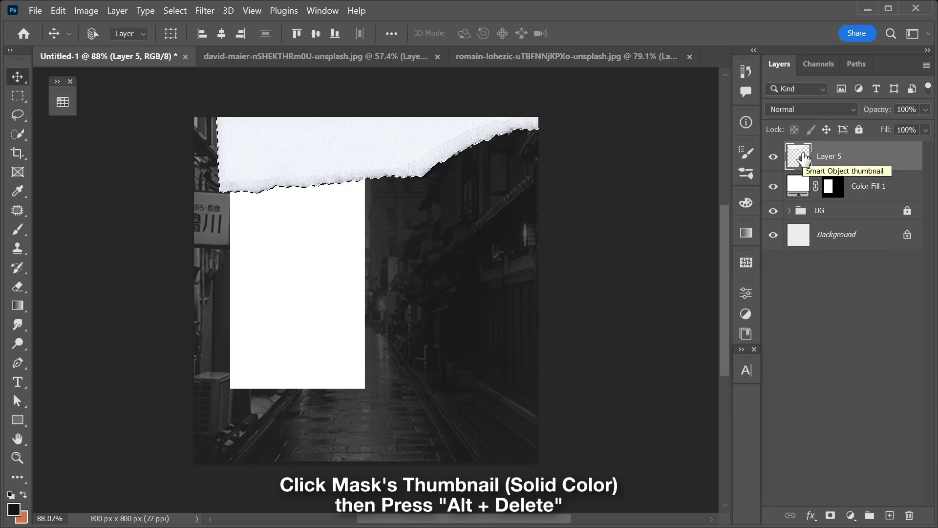
left_click(841, 194)
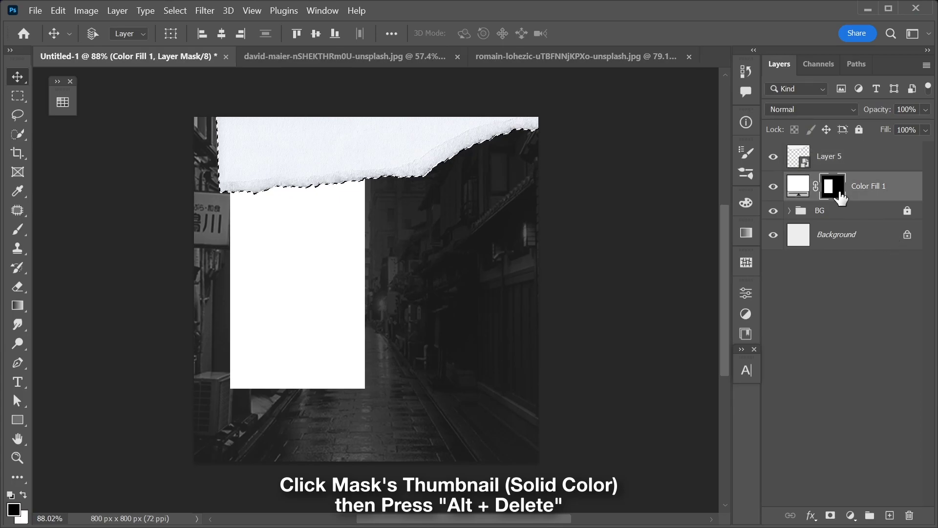
key("alt+Delete")
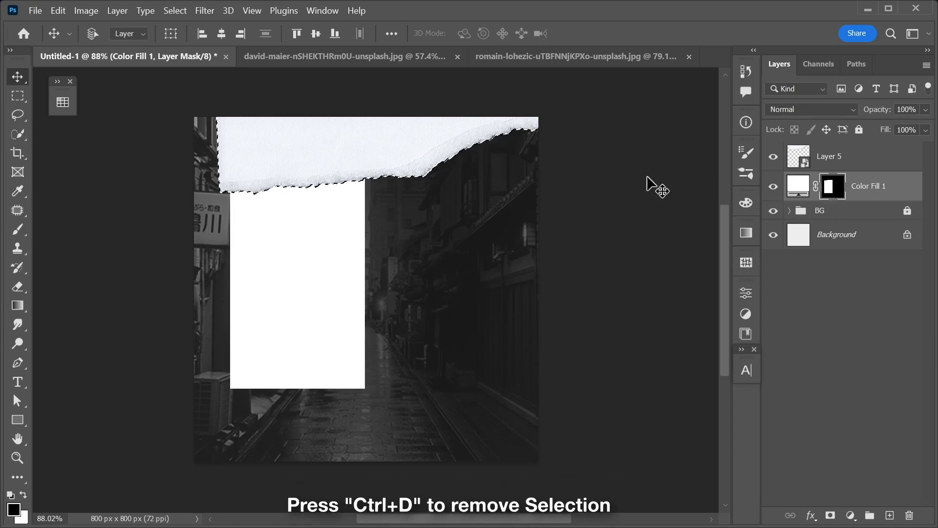
key("ctrl")
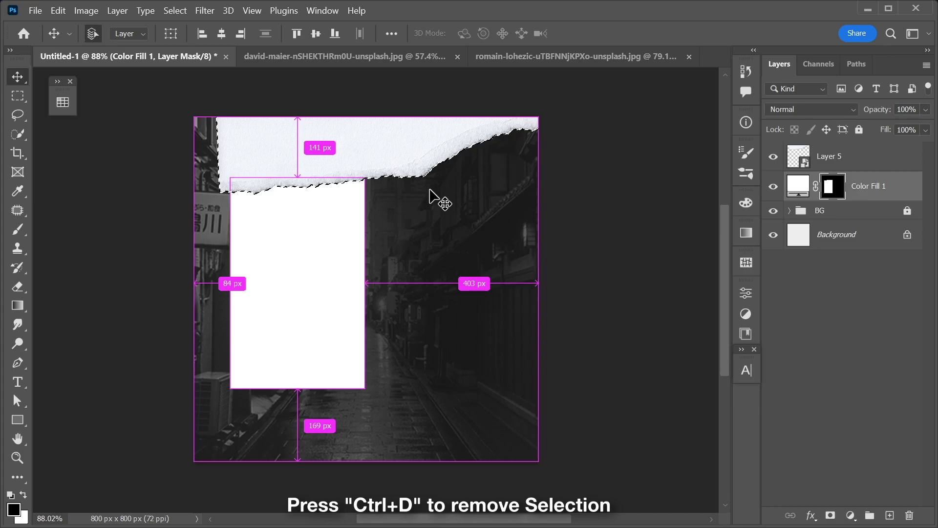
key("ctrl+d")
Rotate the torn paper 180° and move it over the lower end of the white rectangle.
left_click(422, 146, "ctrl")
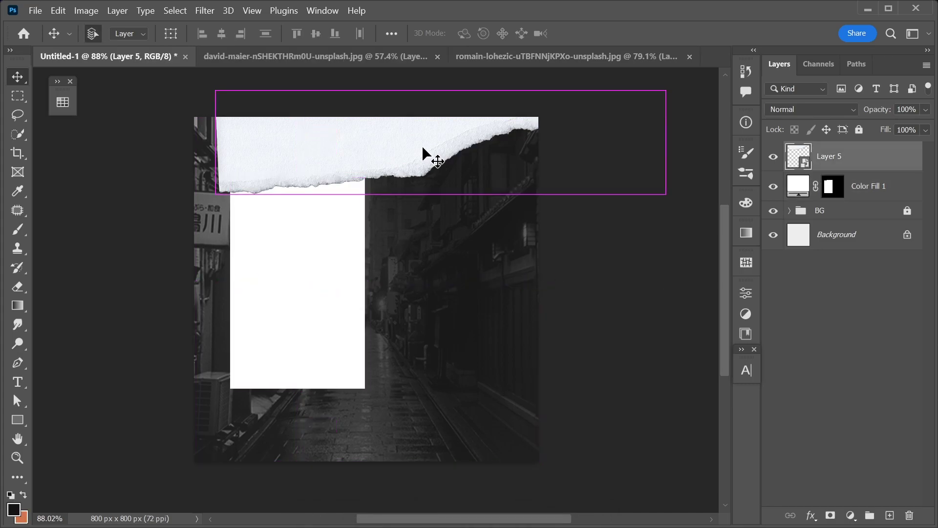
key("ctrl+t")
right_click(423, 148)
left_click(462, 434)
left_click_drag(464, 136, 275, 413)
right_click(466, 364)
left_click(479, 361)
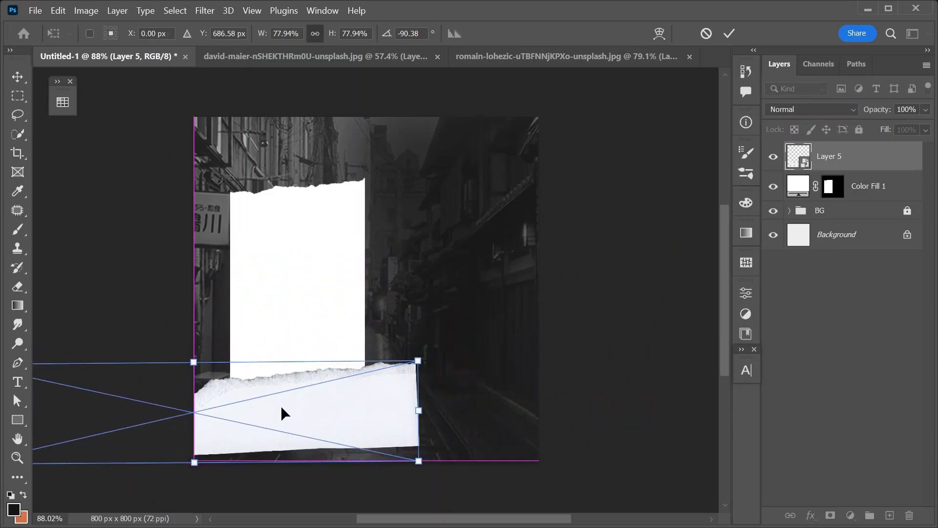
key("Return")
Reposition the torn paper and set its rotation to about -85.66° so its ragged edge crosses the rectangle's bottom.
scroll(315, 419, "up", 3)
left_click_drag(435, 367, 357, 387)
scroll(366, 386, "up", 3)
scroll(389, 386, "down", 1)
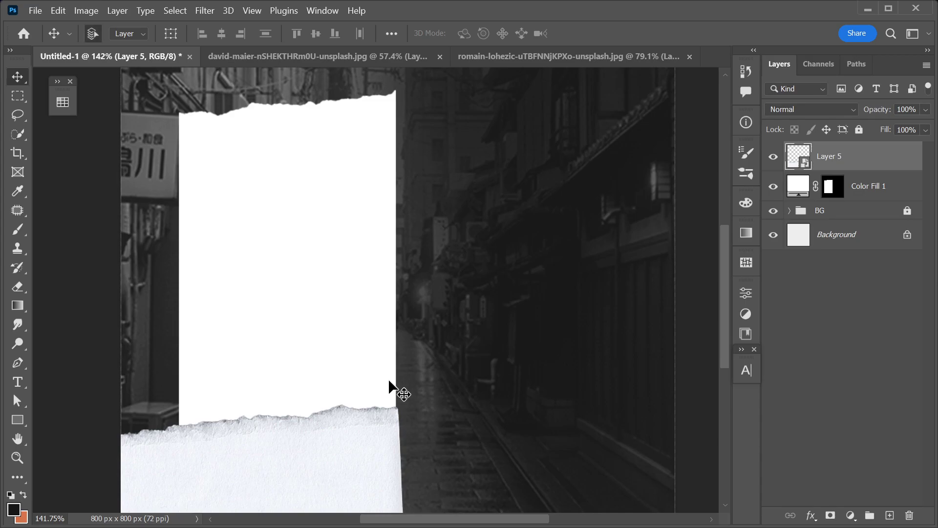
key("ctrl+t")
left_click_drag(414, 435, 303, 459)
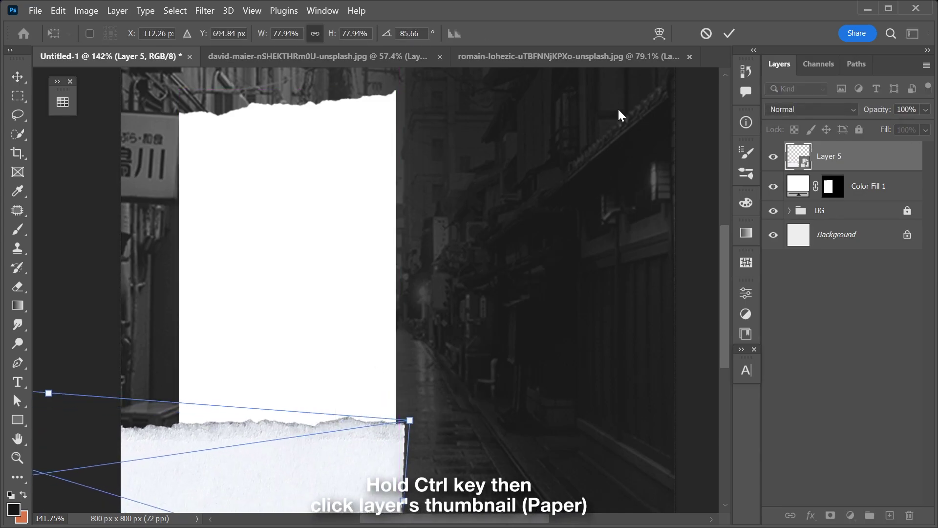
left_click(728, 34)
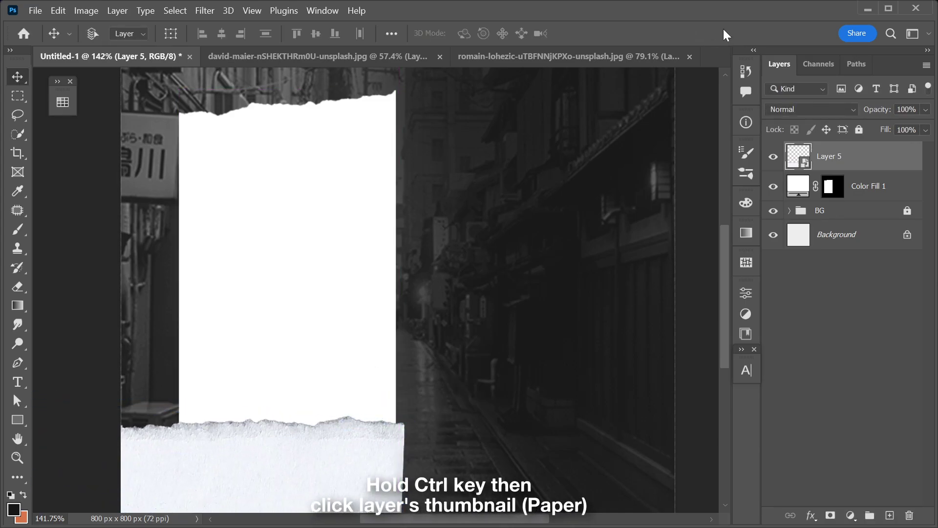
Mask the white rectangle's bottom edge with the torn paper's outline, deselect, and delete the paper layer.
left_click(800, 161, "ctrl")
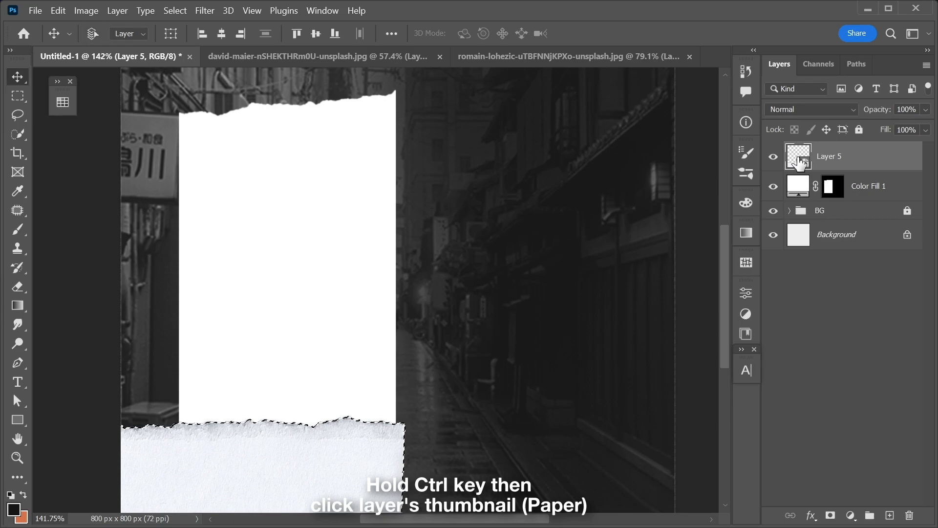
left_click(831, 187)
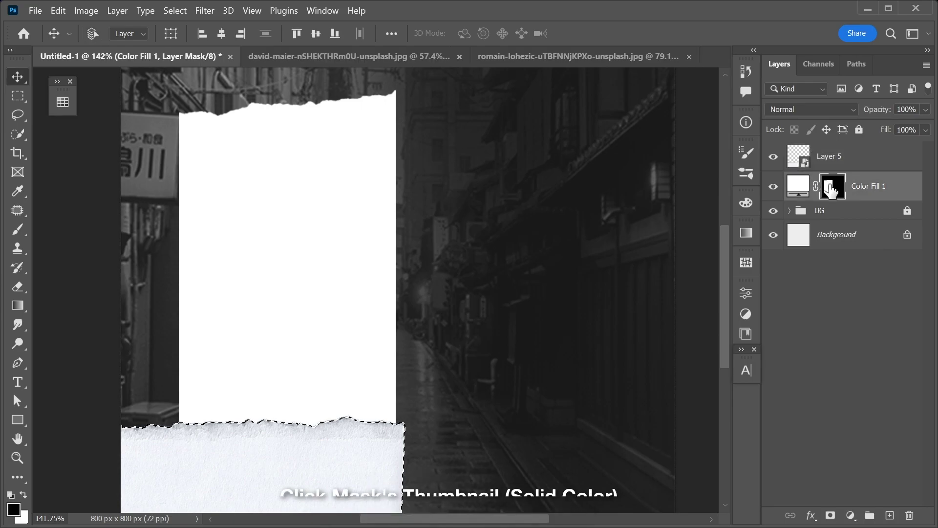
key("alt+Delete")
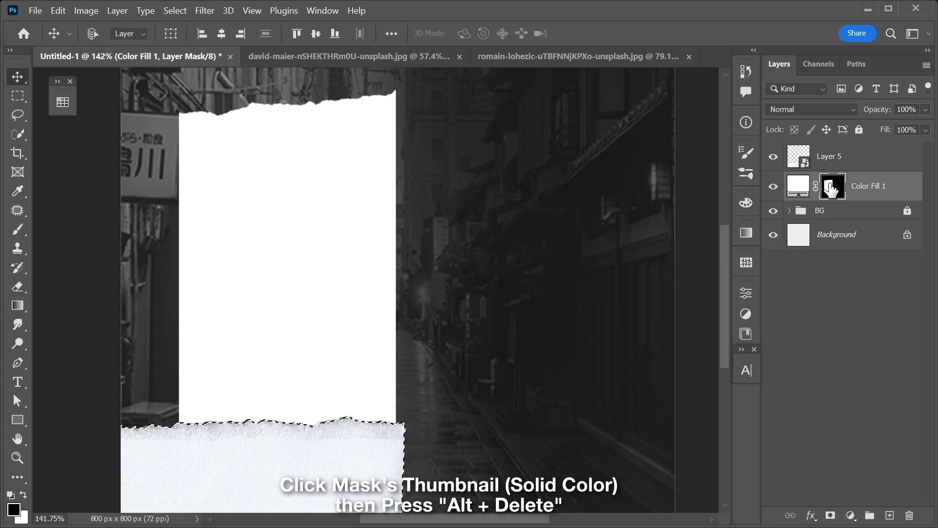
key("ctrl")
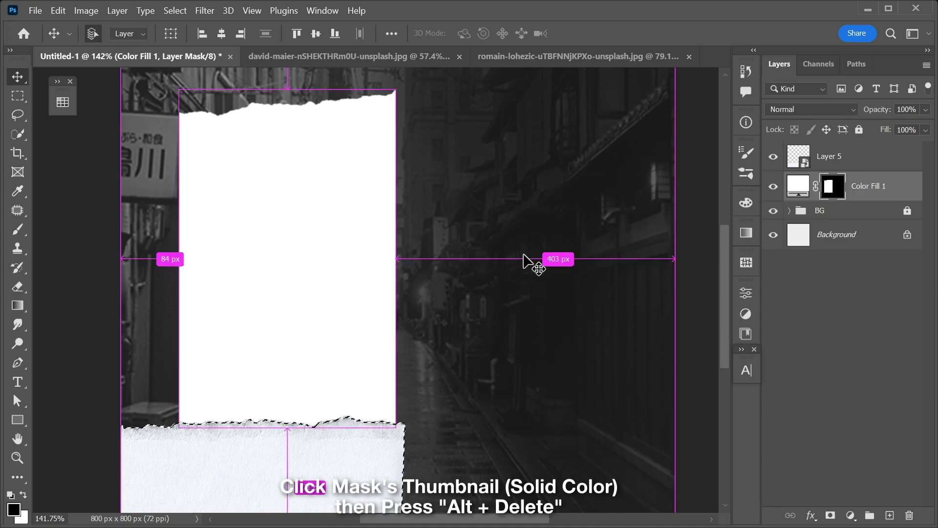
key("ctrl+d")
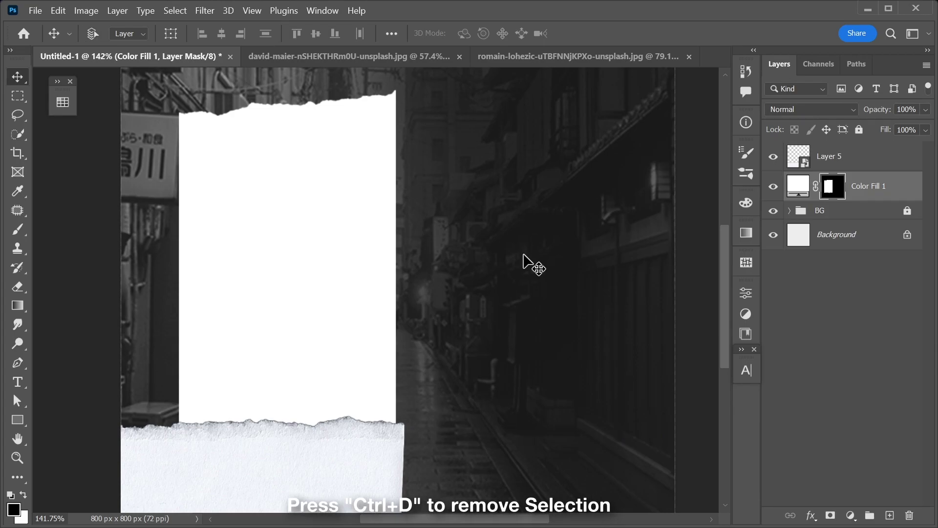
left_click(875, 161)
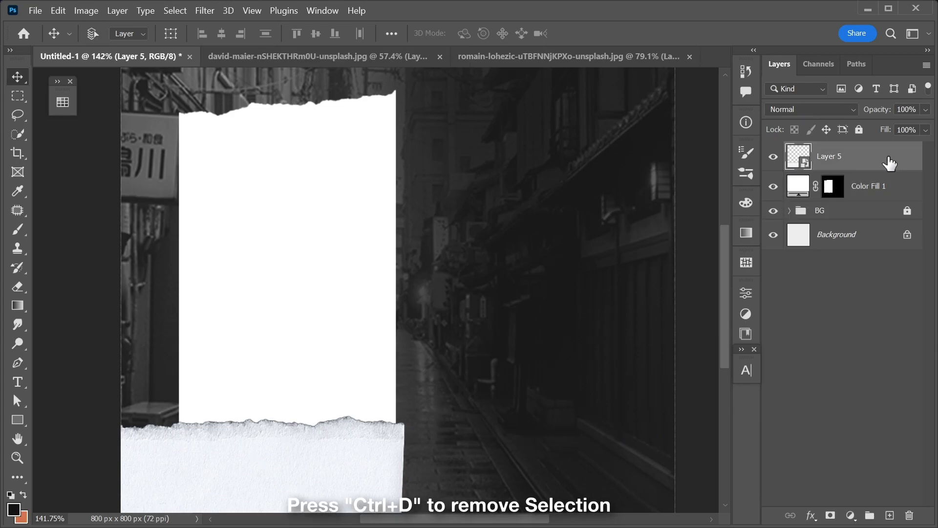
left_click_drag(881, 160, 909, 515)
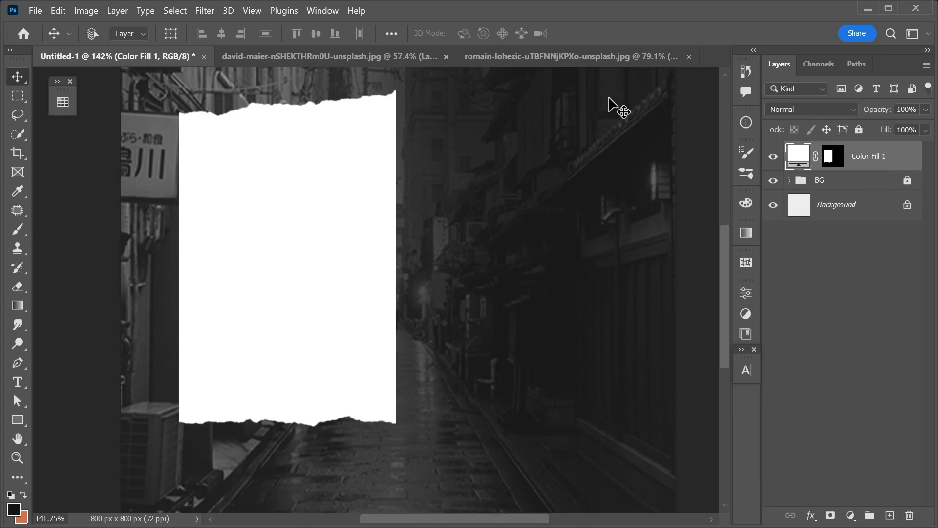
Bring in the romain-lohezic photo of the woman, clip it to the torn white rectangle and center her inside it.
left_click(546, 58)
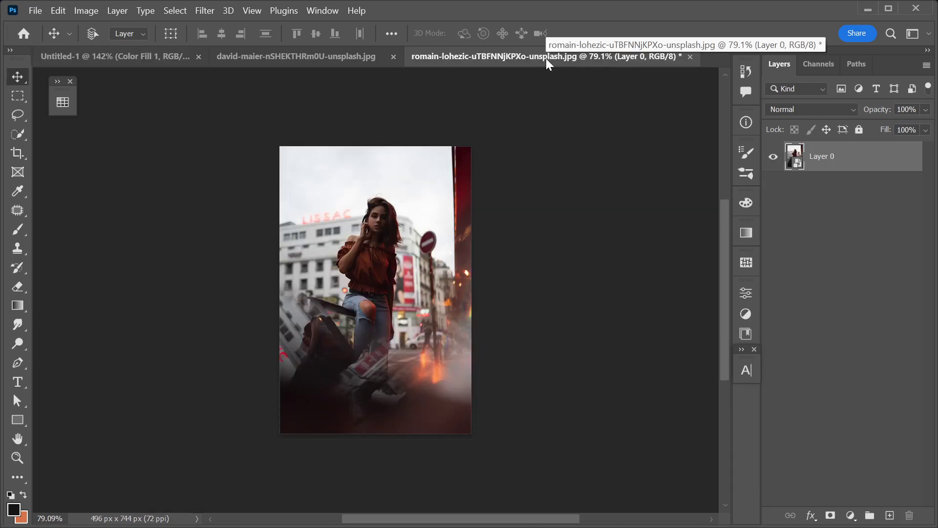
left_click_drag(429, 237, 442, 291)
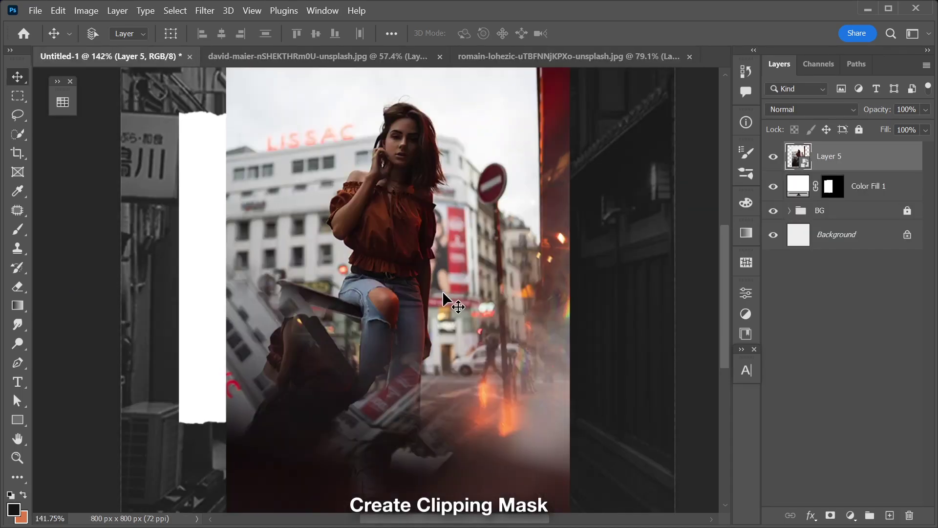
right_click(892, 168)
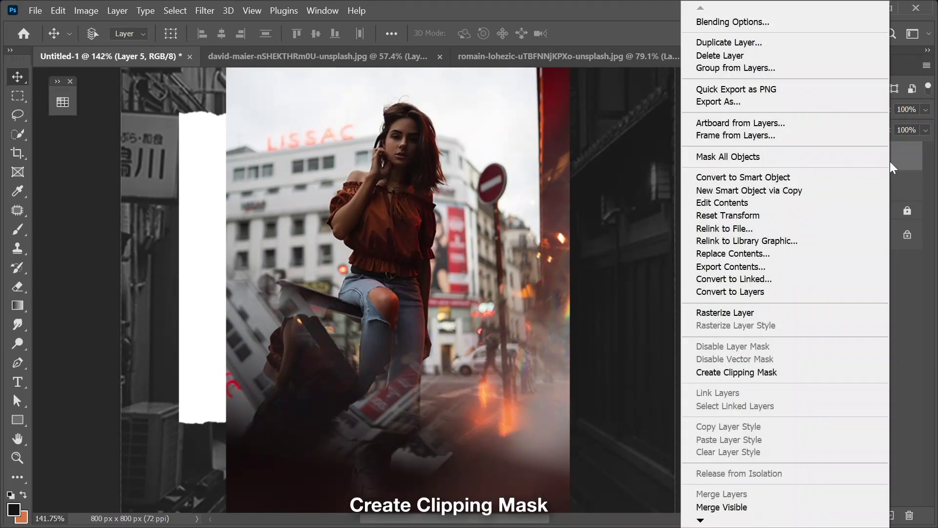
left_click(774, 372)
left_click_drag(375, 230, 269, 253)
Create a small horizontal Solid Color rectangle in #f3f3f3 extending from the photo's lower right edge.
left_click_drag(24, 90, 48, 95)
left_click_drag(396, 362, 498, 396)
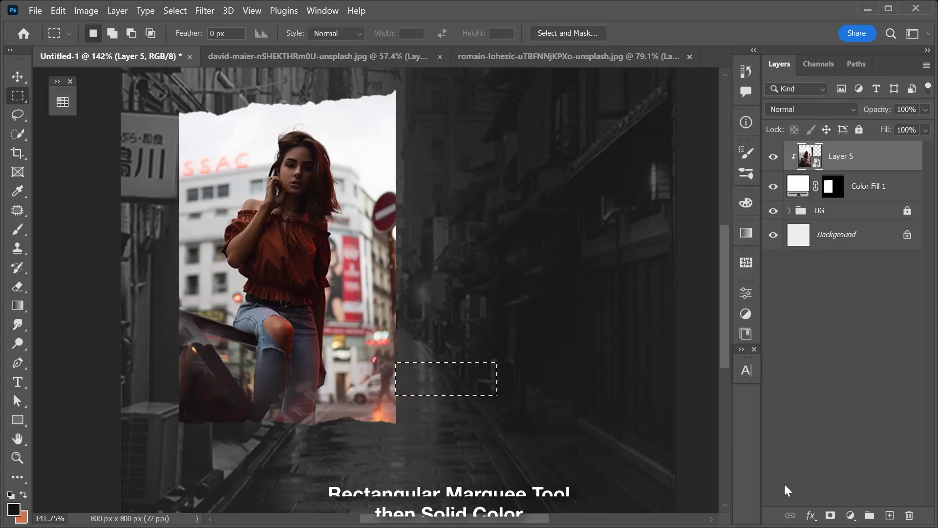
left_click(851, 516)
left_click(858, 250)
left_click_drag(728, 291, 526, 283)
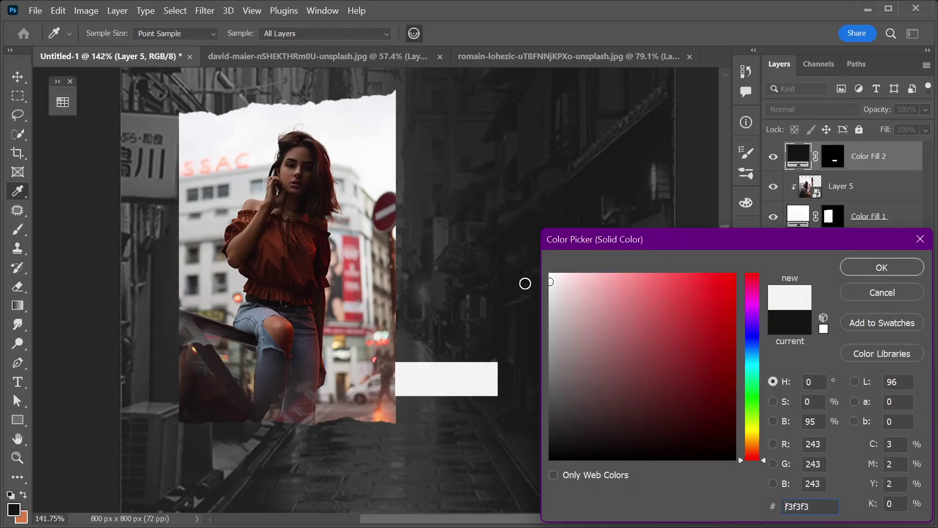
left_click(882, 268)
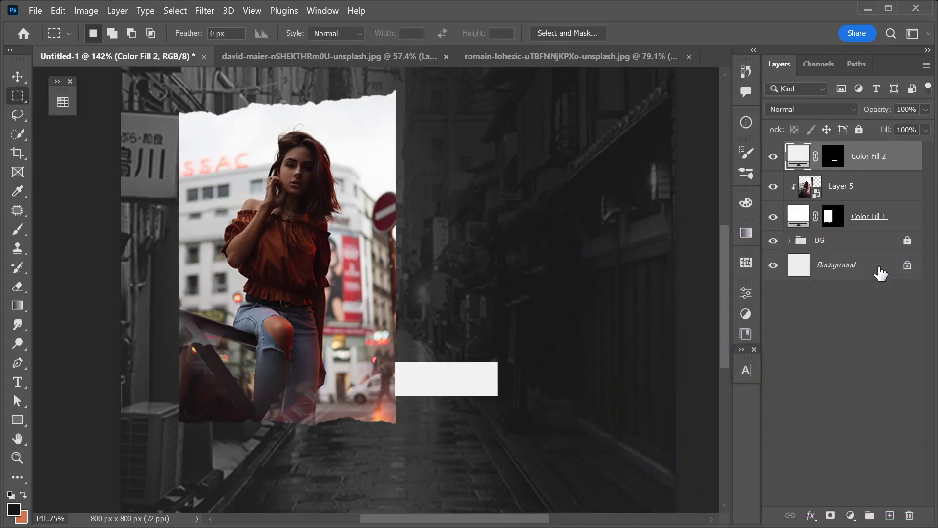
On the small strip's layer mask, lasso a jagged outline around its right end, hide that area with black, and deselect.
left_click(837, 164)
right_click(18, 115)
left_click(54, 117)
scroll(478, 378, "up", 5)
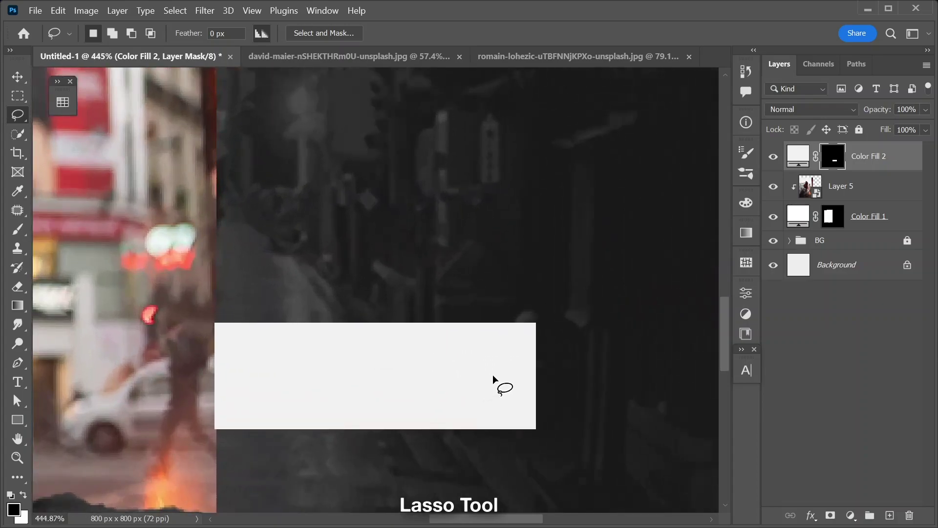
left_click_drag(539, 322, 529, 338)
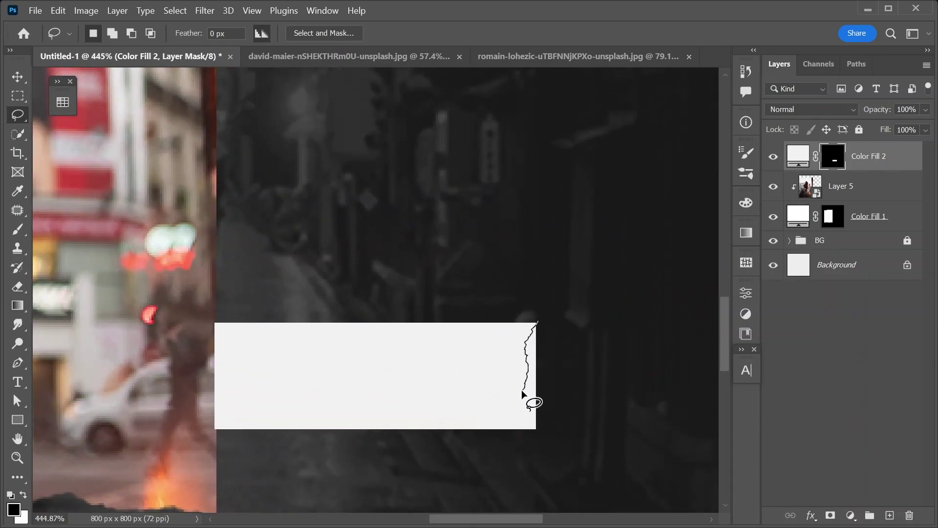
mouse_move(527, 419)
left_mouse_down()
mouse_move(543, 443)
mouse_move(582, 348)
left_mouse_up()
left_click_drag(539, 322, 536, 354)
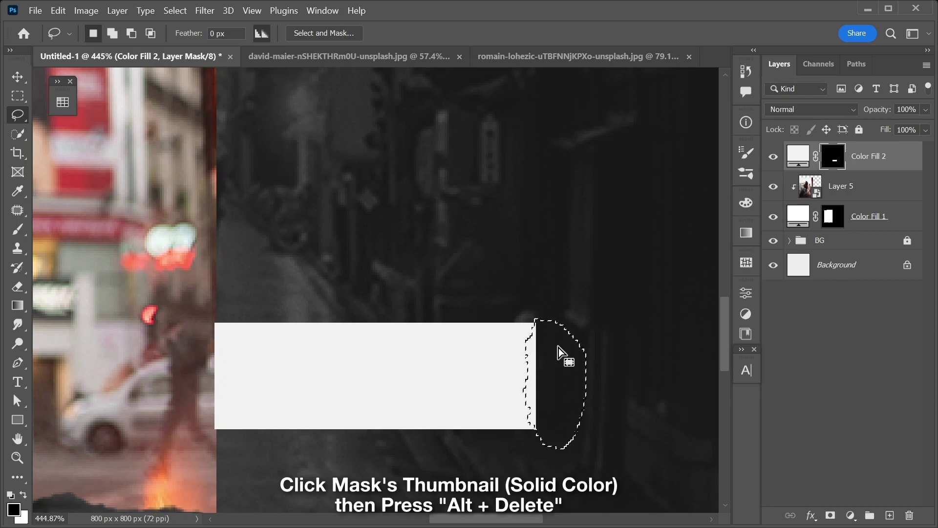
key("alt+Delete")
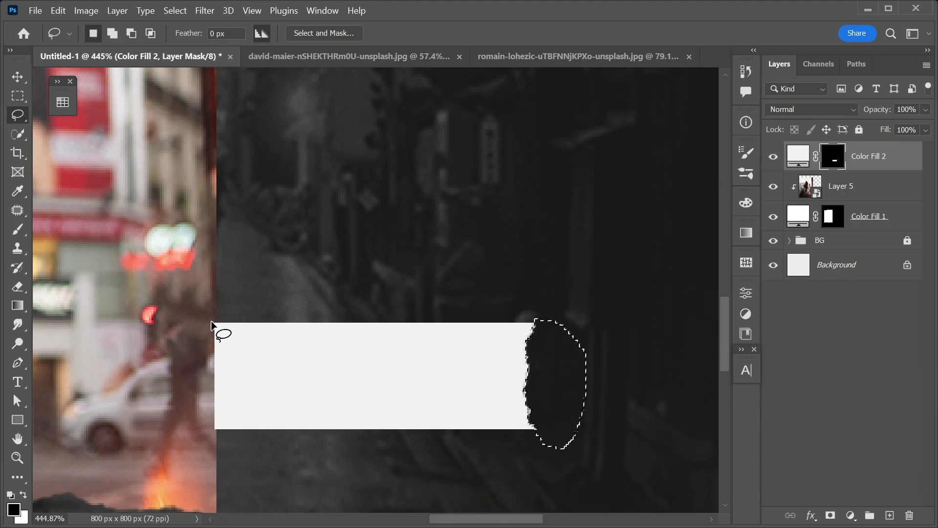
key("ctrl+d")
Lasso a jagged outline along the strip's left end, mask it out for a torn edge, and deselect.
left_click_drag(216, 326, 220, 348)
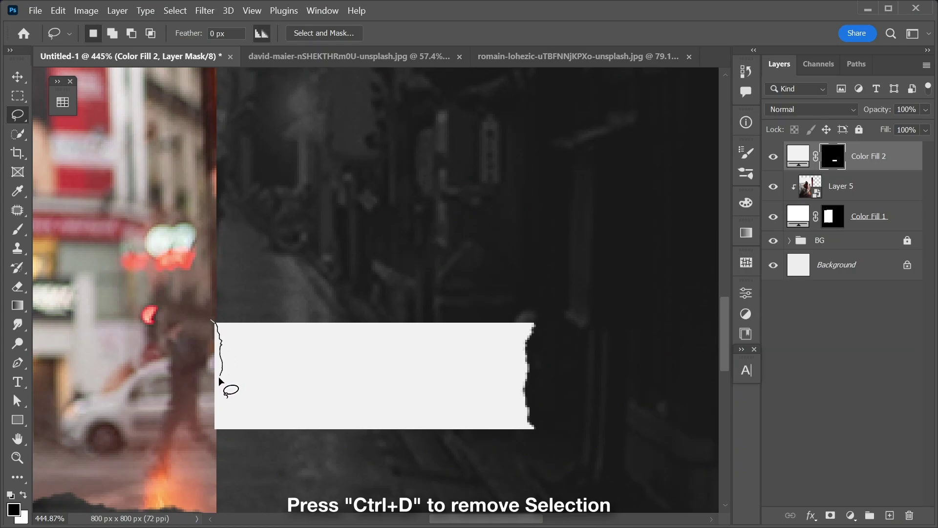
mouse_move(219, 404)
left_mouse_down()
mouse_move(216, 428)
mouse_move(187, 339)
left_mouse_up()
key("ctrl+d")
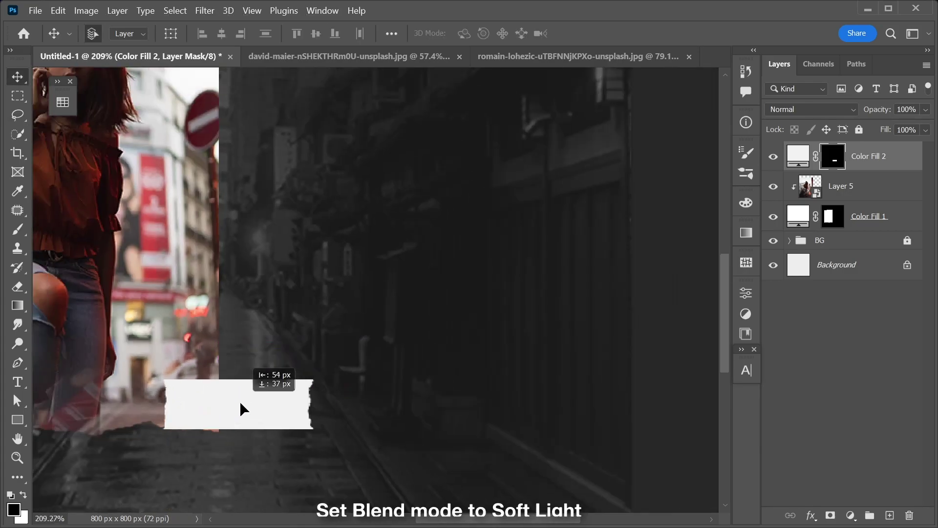
Rotate the torn strip to about -38.92° and place it diagonally across the photo's lower right corner.
key("ctrl+t")
left_click_drag(303, 381, 313, 336)
left_click_drag(237, 411, 207, 381)
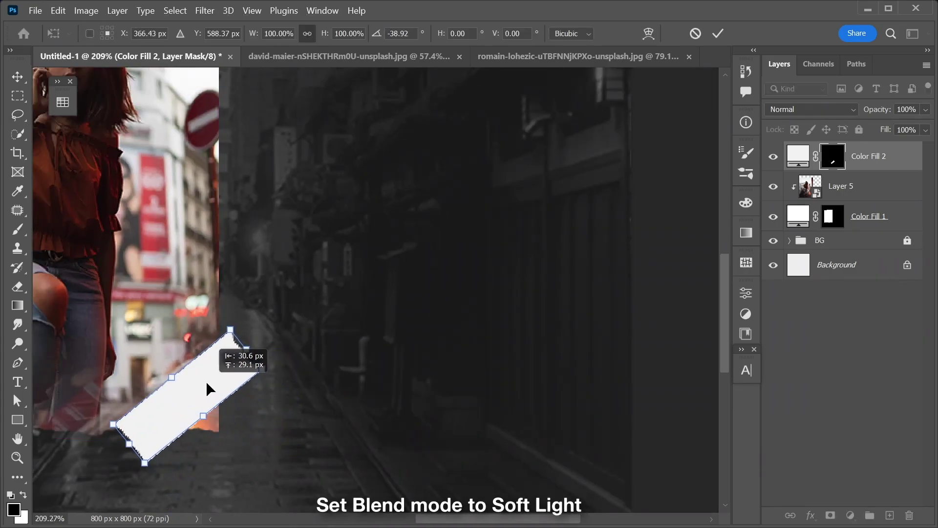
left_click(718, 34)
Set the blend mode of the tape strip's Color Fill 2 layer to Soft Light.
left_click_drag(128, 269, 359, 270)
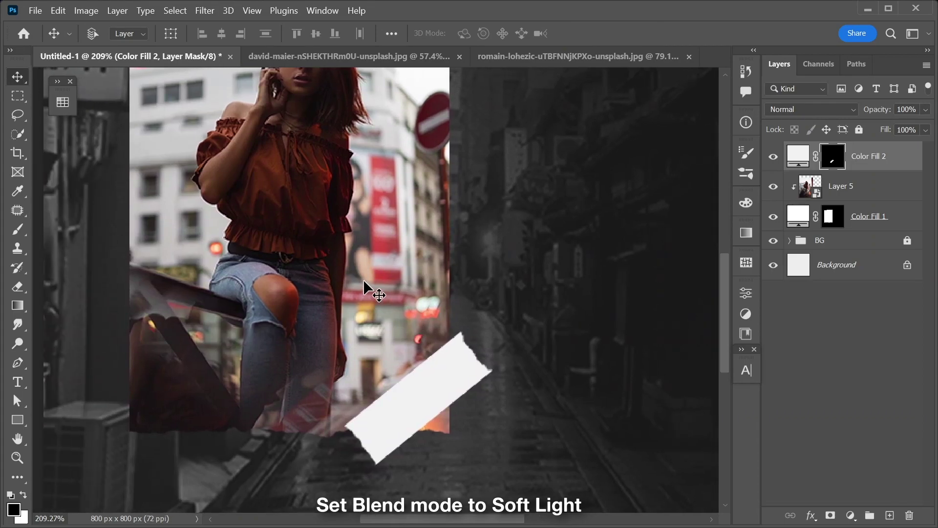
left_click(883, 155)
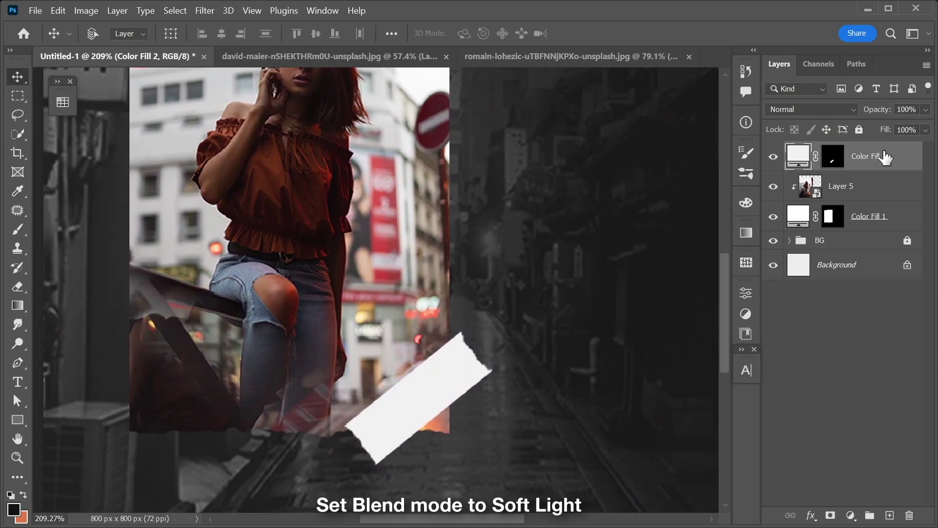
left_click(825, 109)
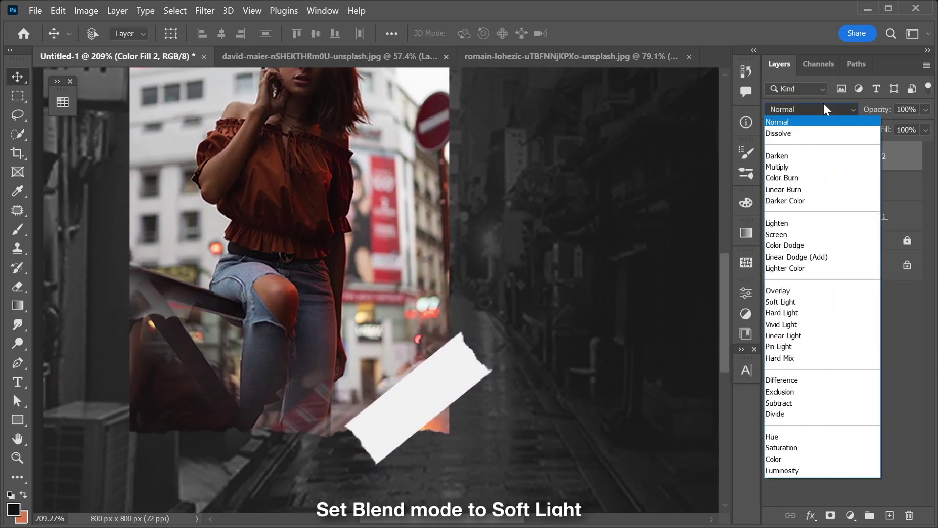
left_click(785, 303)
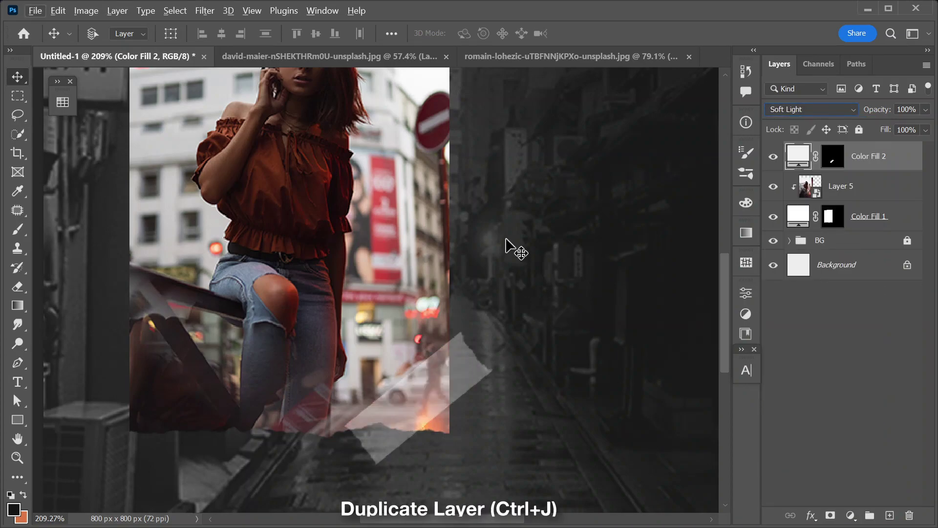
Duplicate the translucent tape strip and place the copy across the photo's upper left corner.
scroll(506, 242, "down", 3)
left_click_drag(480, 350, 333, 129)
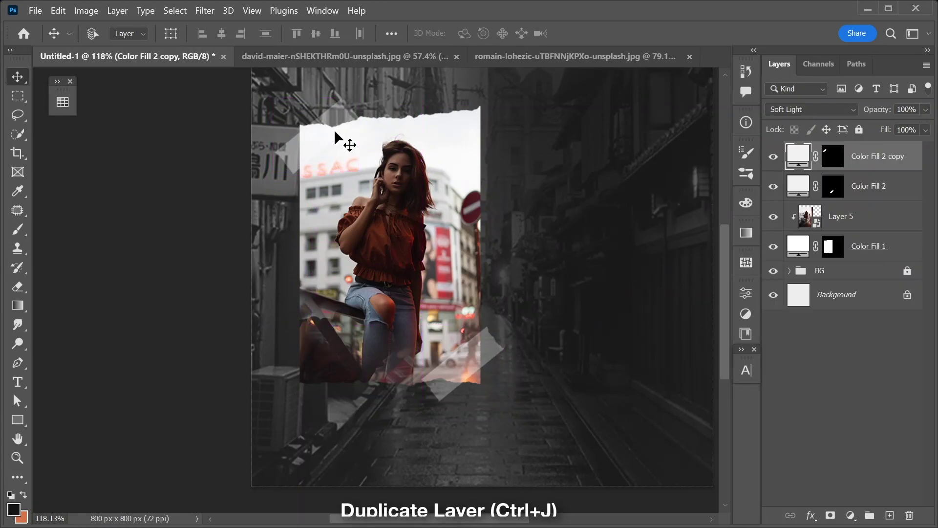
left_click_drag(499, 180, 450, 180)
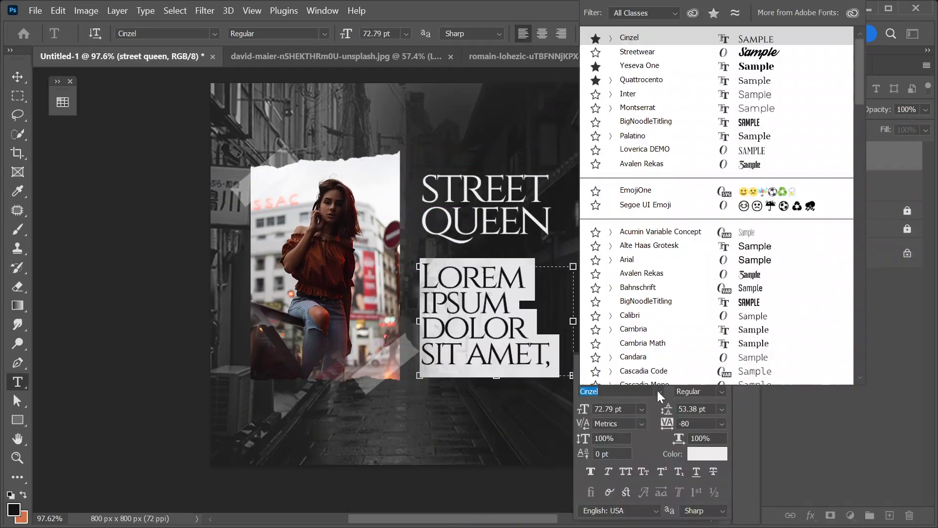